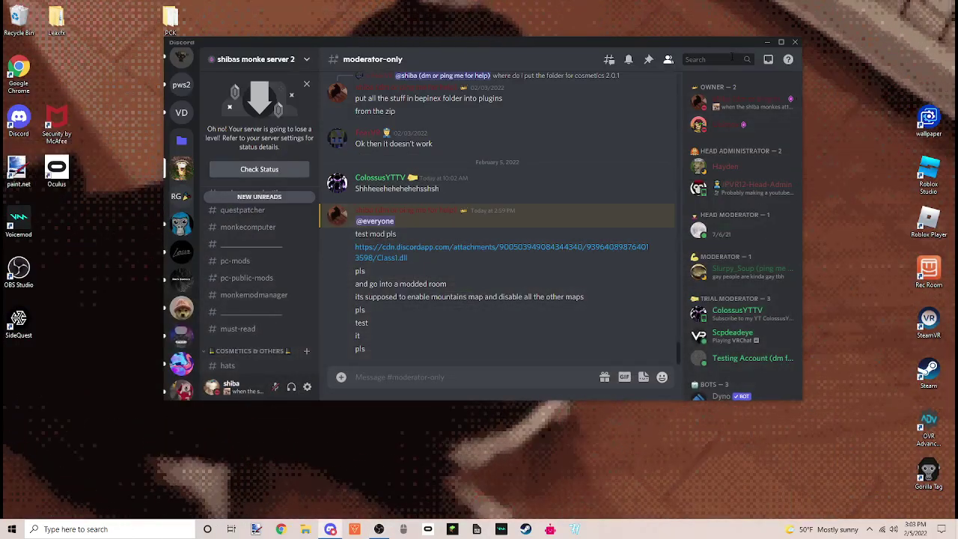
# - Minimize Discord and empty the desktop Recycle Bin, confirming the permanent deletion
pyautogui.click(767, 43)
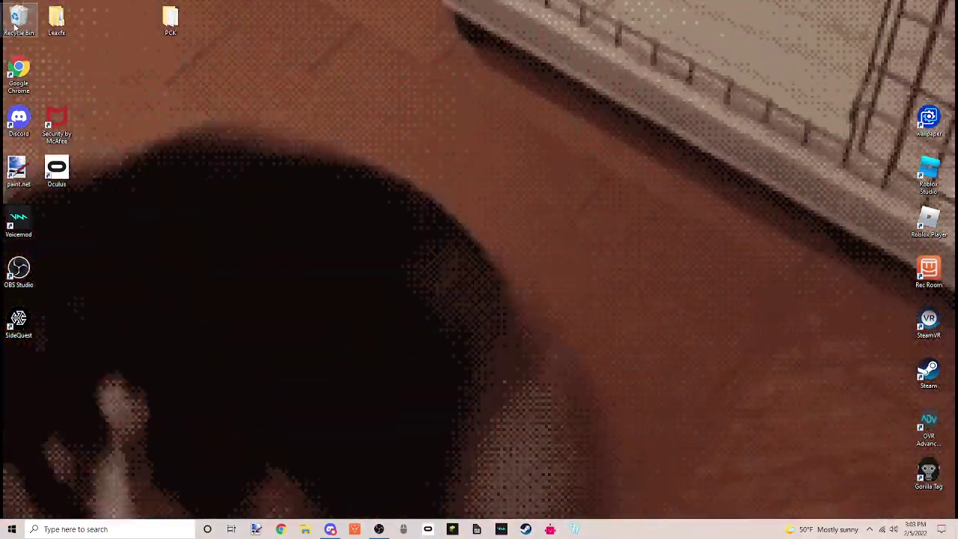
pyautogui.rightClick(19, 21)
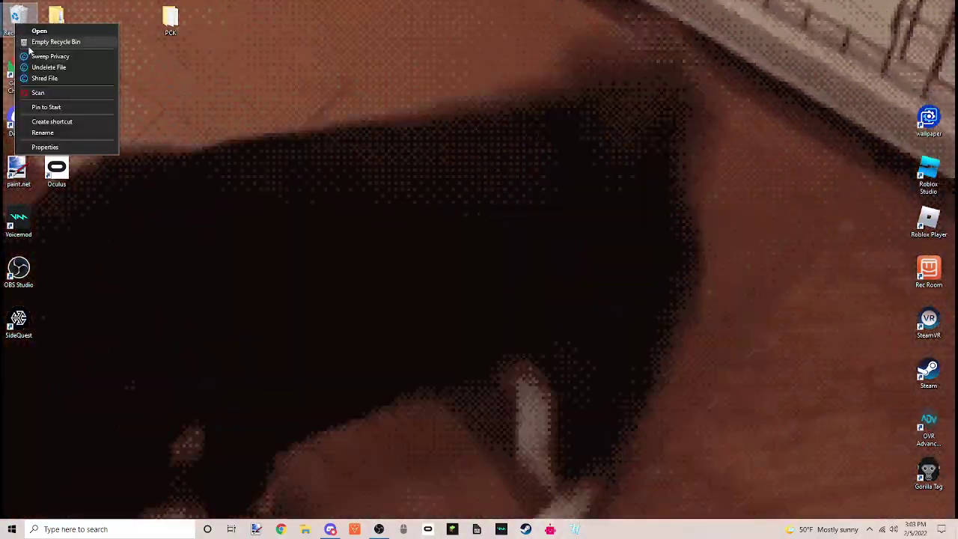
pyautogui.click(47, 39)
pyautogui.click(517, 272)
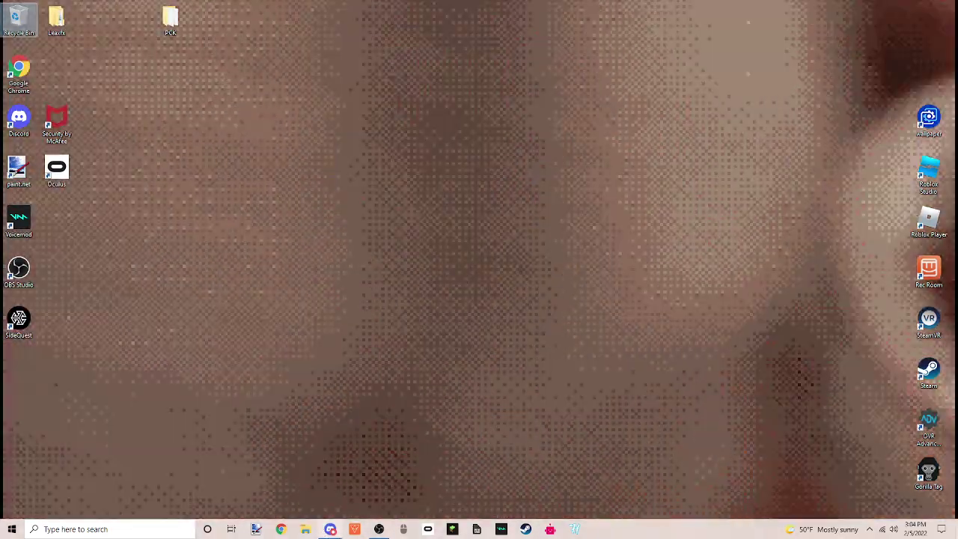
# - Restore Discord and browse #monkemodmanager and #pc-mods, returning to #monkemodmanager's MonkeModManager.exe post
pyautogui.moveTo(330, 529)
pyautogui.click(331, 468)
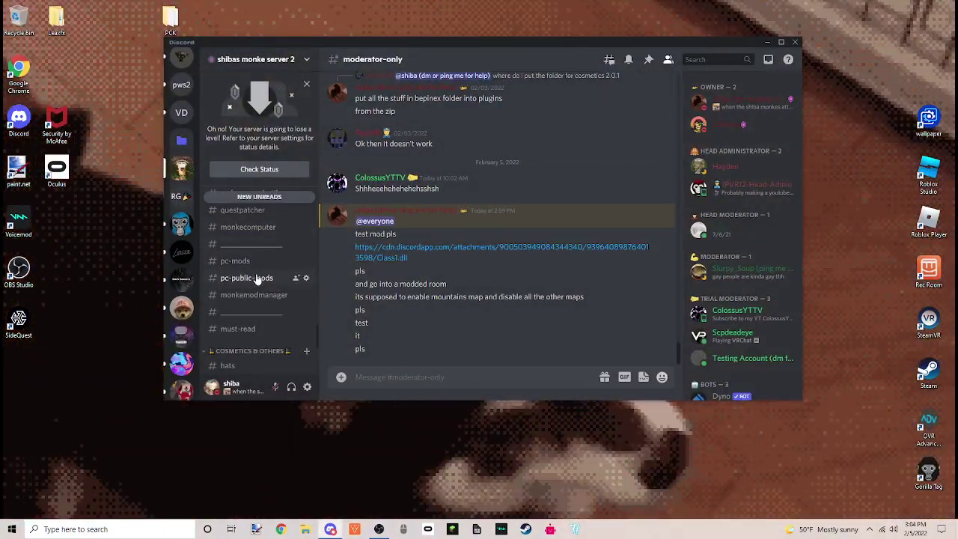
pyautogui.click(253, 296)
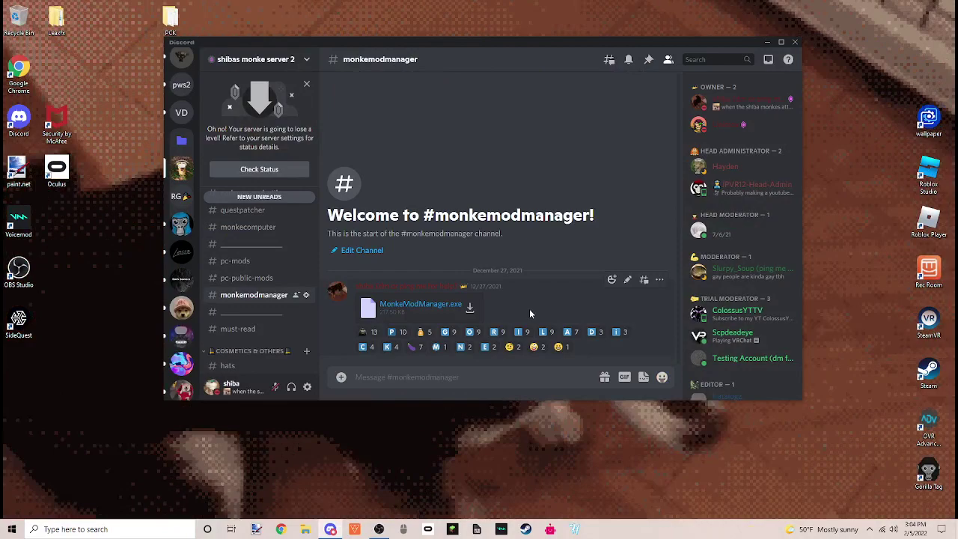
pyautogui.click(247, 260)
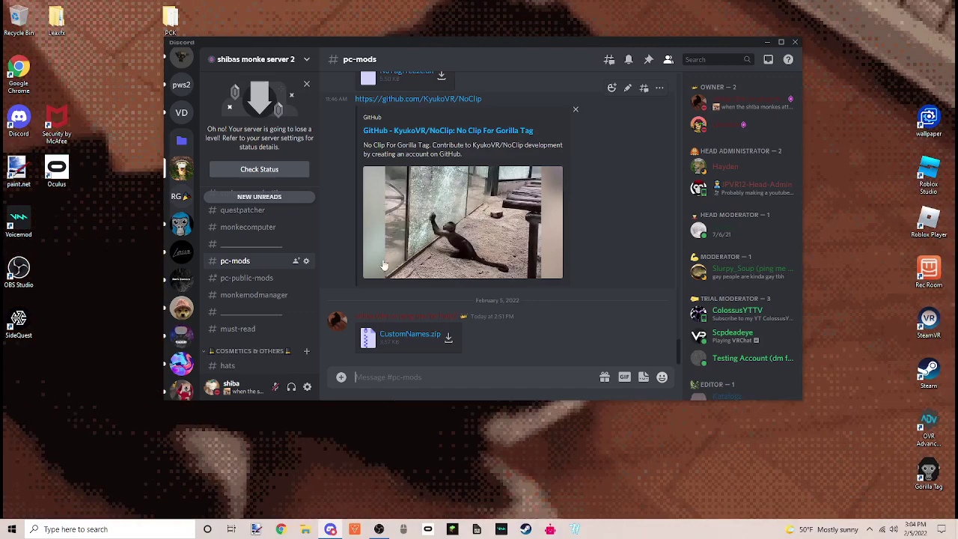
pyautogui.click(273, 296)
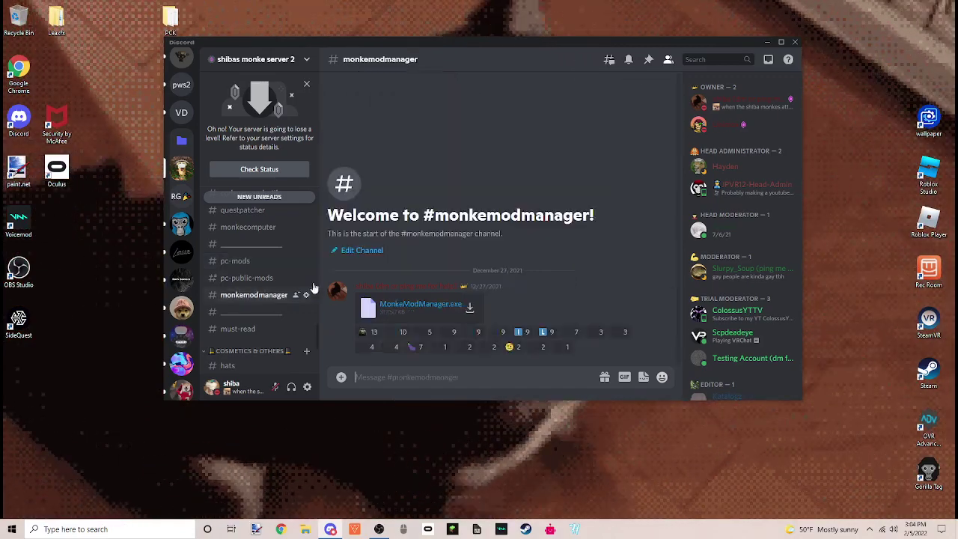
pyautogui.click(246, 278)
pyautogui.hotkey('alt', 'Down')
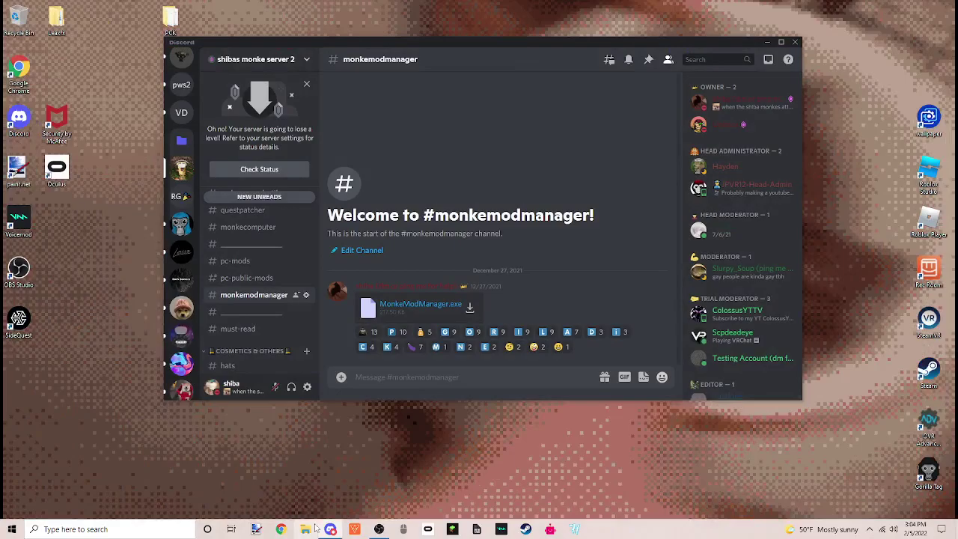
# - In File Explorer's Downloads folder, scroll to the bottom and launch MonkeModManager.exe
pyautogui.press('super+e')
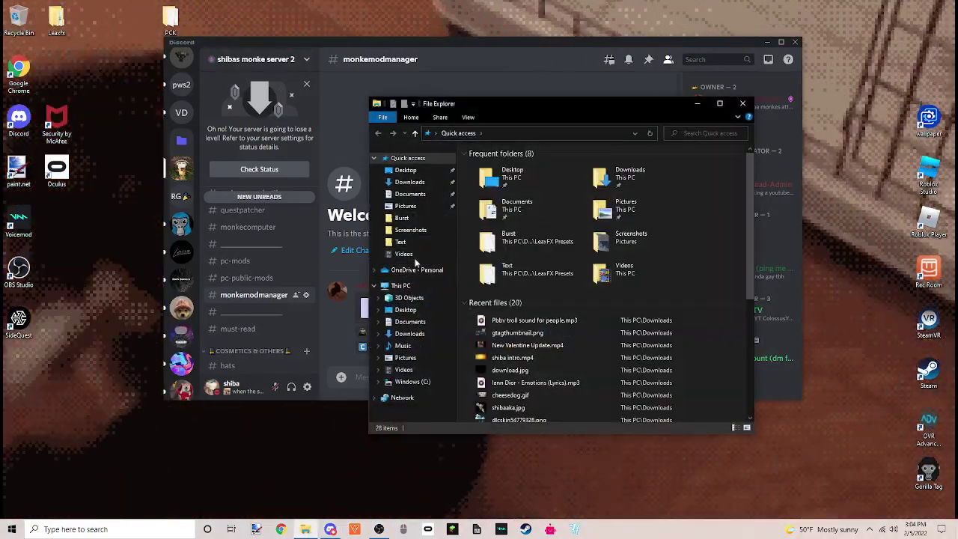
pyautogui.click(420, 184)
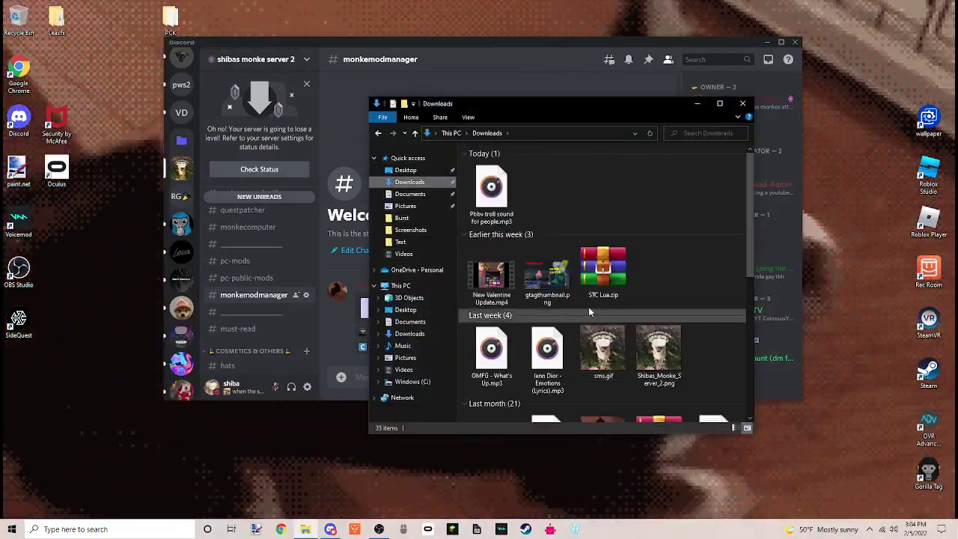
pyautogui.scroll(-5, 583, 316)
pyautogui.scroll(-2, 620, 257)
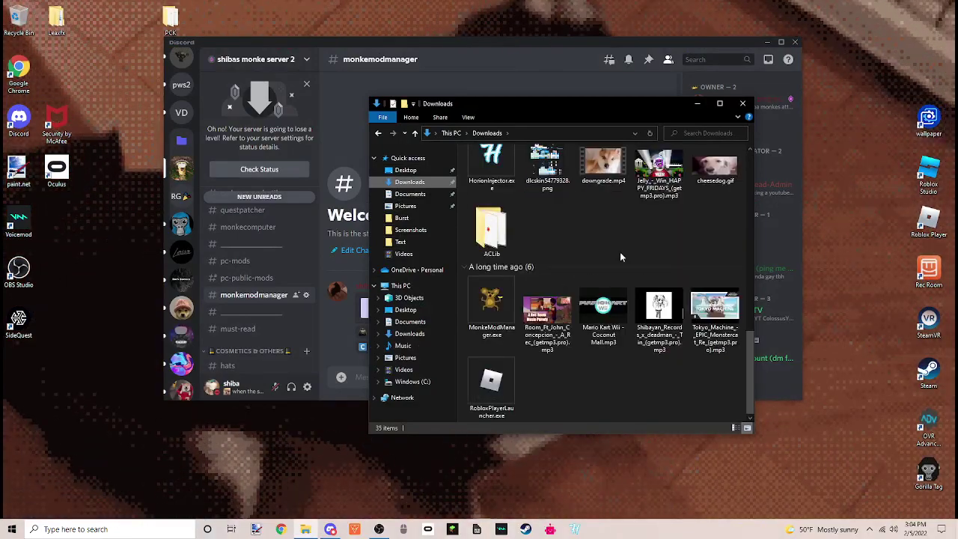
pyautogui.doubleClick(491, 307)
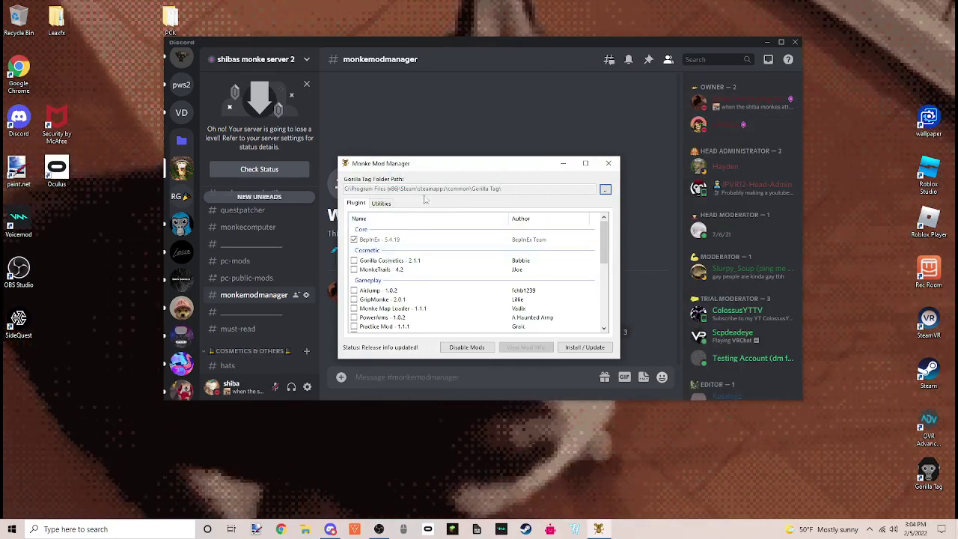
# - Tick the Bepinject and Extenject libraries for installation
pyautogui.scroll(-10, 437, 256)
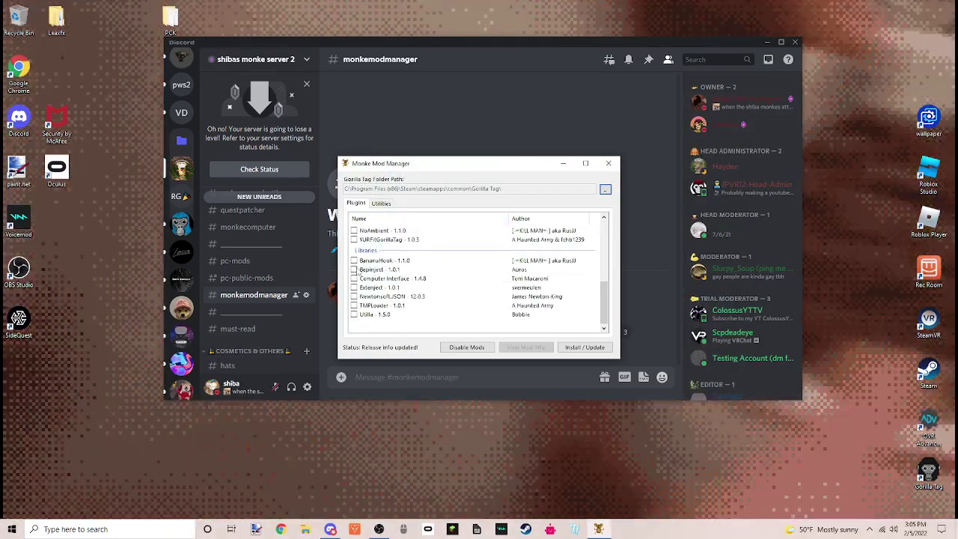
pyautogui.click(354, 269)
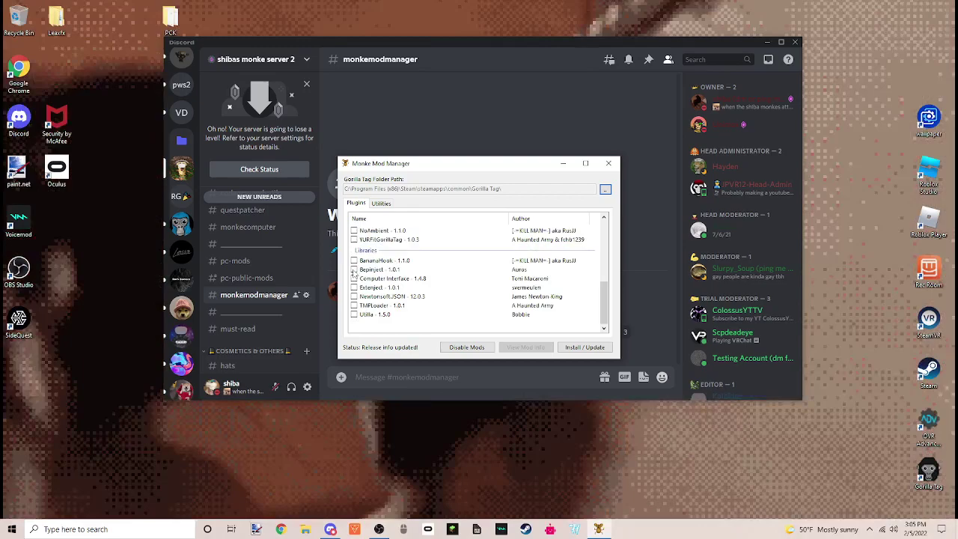
pyautogui.click(354, 287)
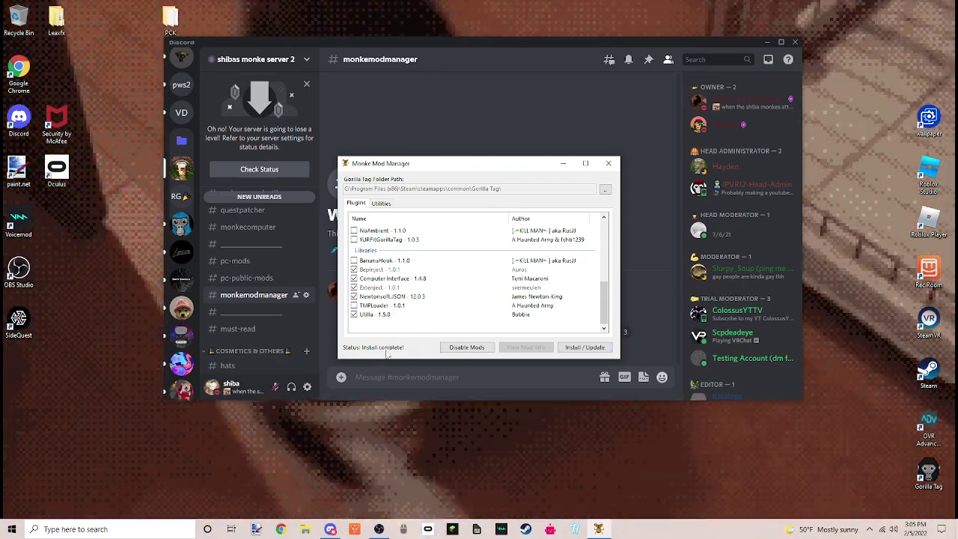
# - Scroll back up and start installing the ticked Monke Map Loader
pyautogui.scroll(5, 492, 271)
pyautogui.scroll(2, 486, 277)
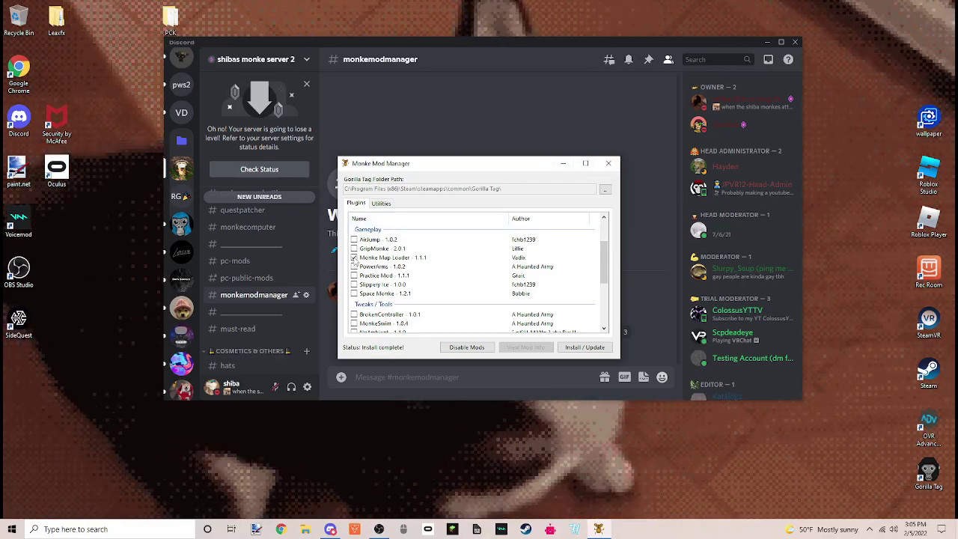
pyautogui.click(588, 350)
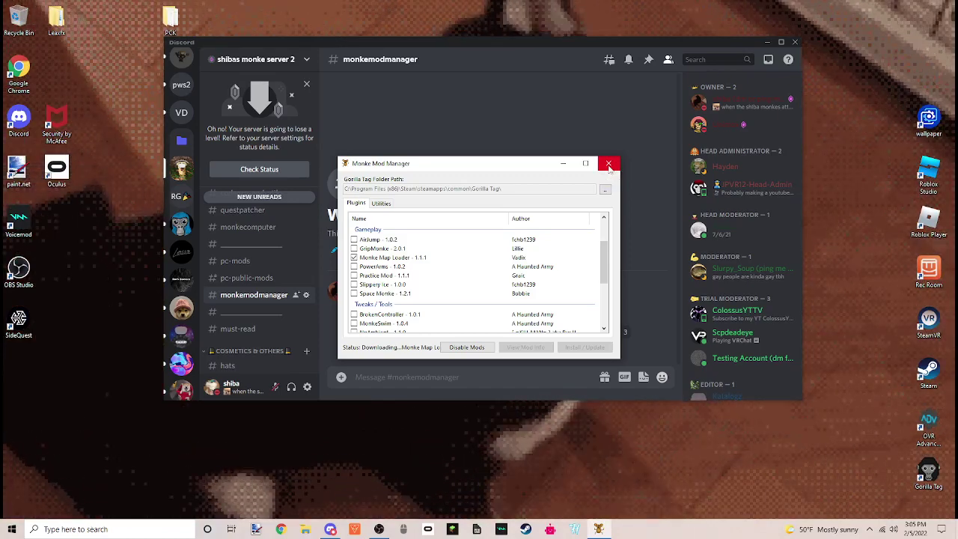
# - Close Monke Mod Manager and open Discord's #pc-mods channel at the CustomNames.zip post
pyautogui.click(609, 165)
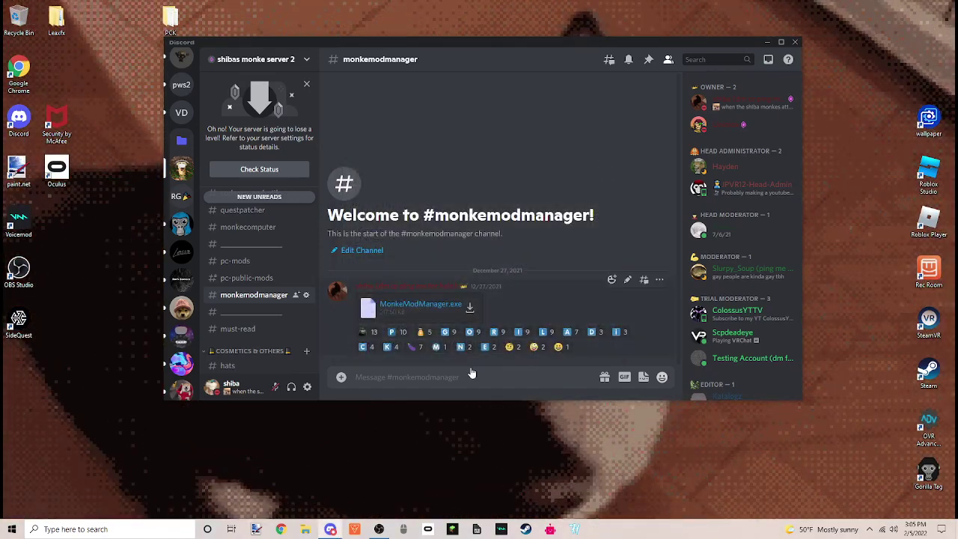
pyautogui.click(235, 262)
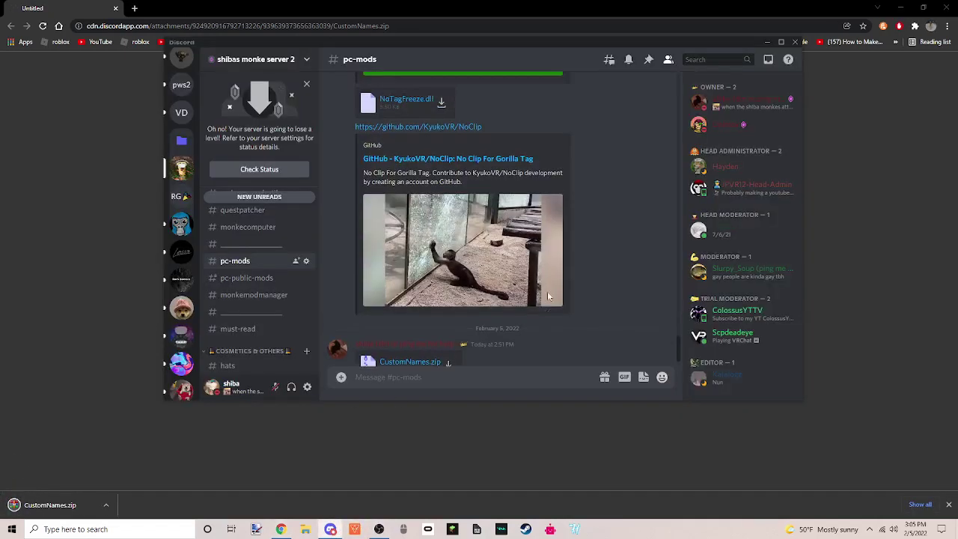
pyautogui.scroll(10, 542, 298)
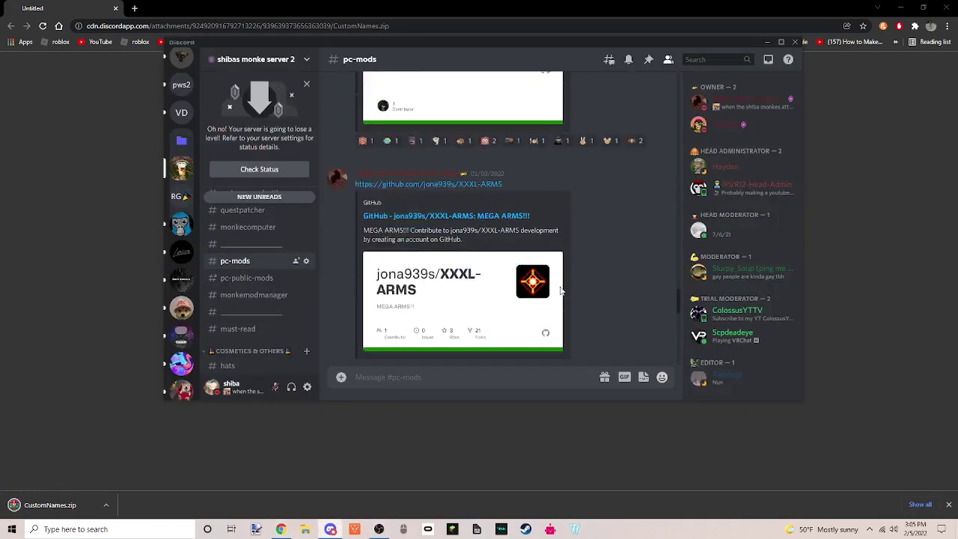
pyautogui.scroll(-15, 559, 293)
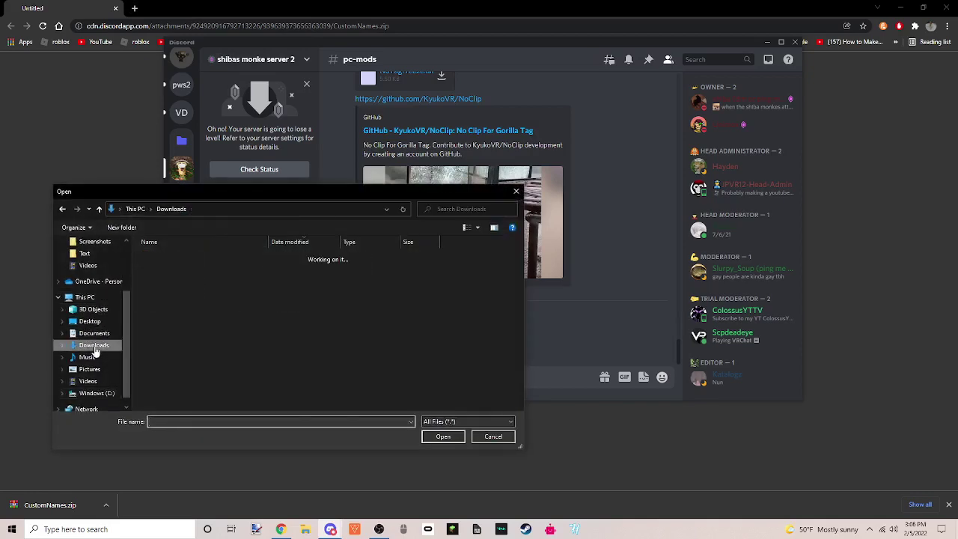
# - Post Pbbv troll sound for people.mp3 as an attachment in #pc-mods
pyautogui.doubleClick(180, 281)
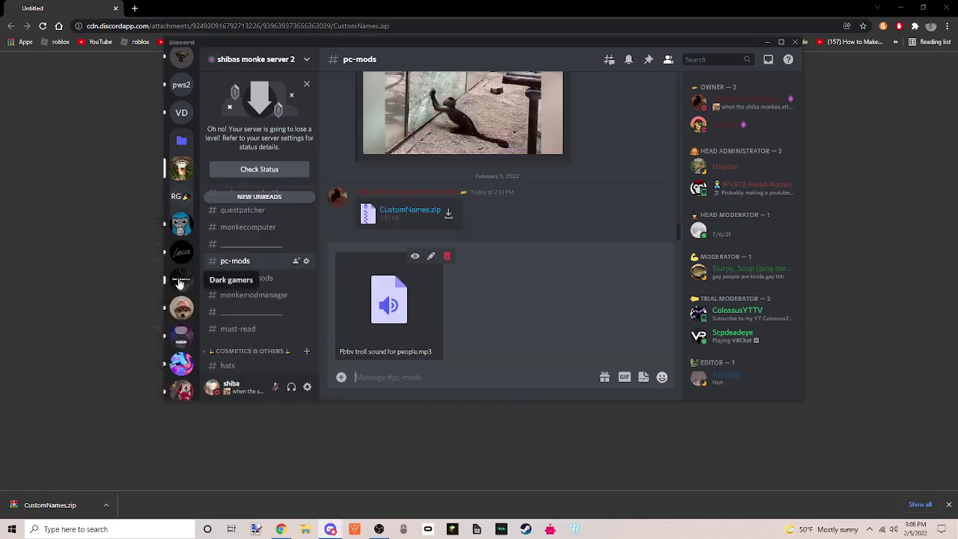
pyautogui.press('Return')
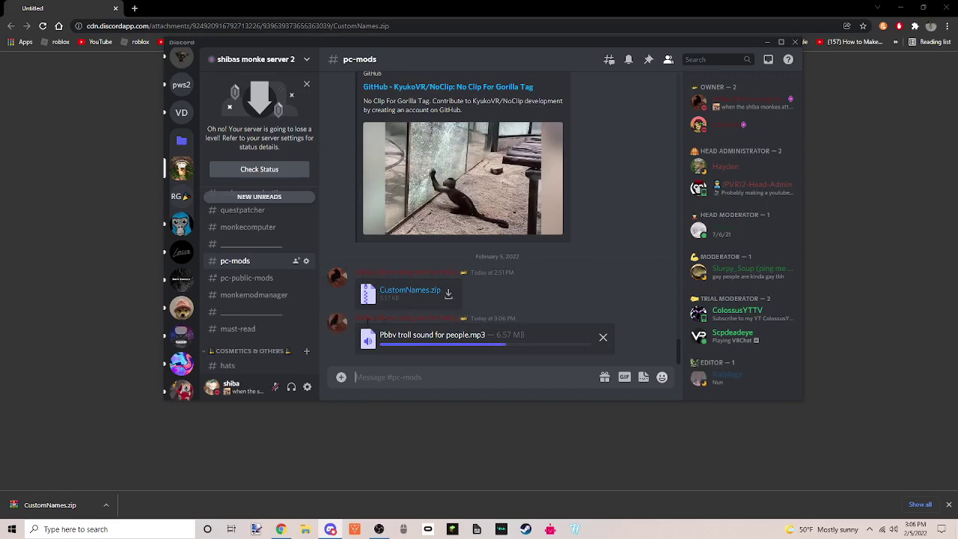
pyautogui.moveTo(463, 347); pyautogui.dragTo(547, 343)
pyautogui.click(553, 320)
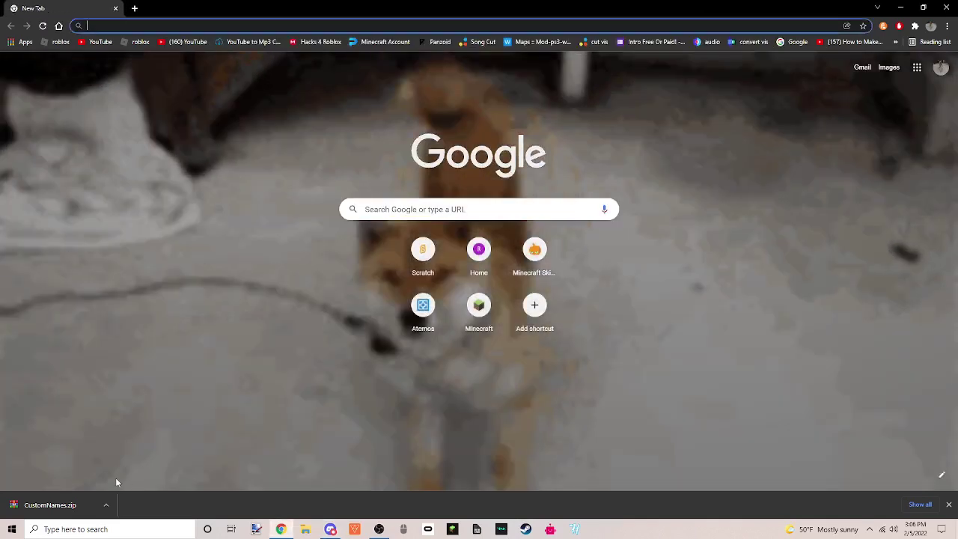
# - From Steam's library, open Gorilla Tag [beta]'s install folder via Manage > Browse local files
pyautogui.click(305, 529)
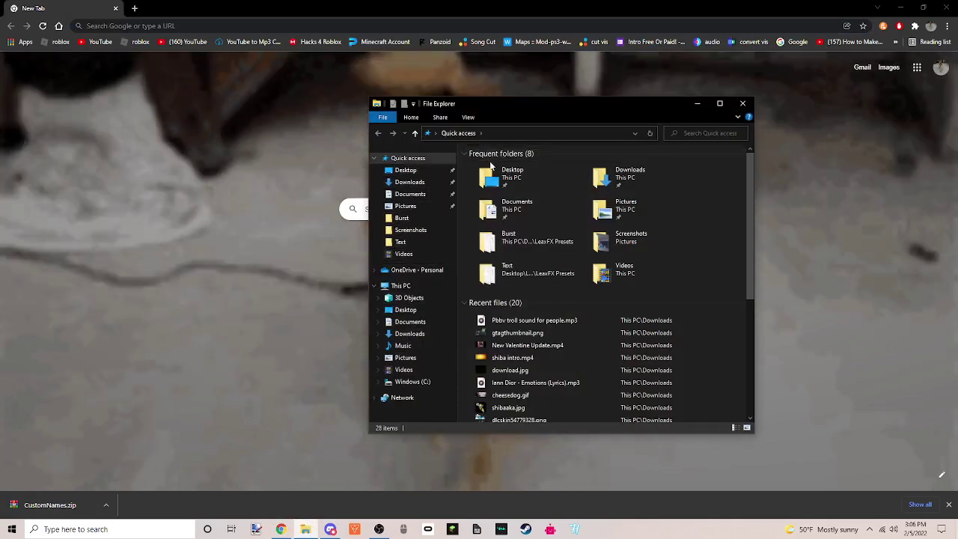
pyautogui.click(743, 103)
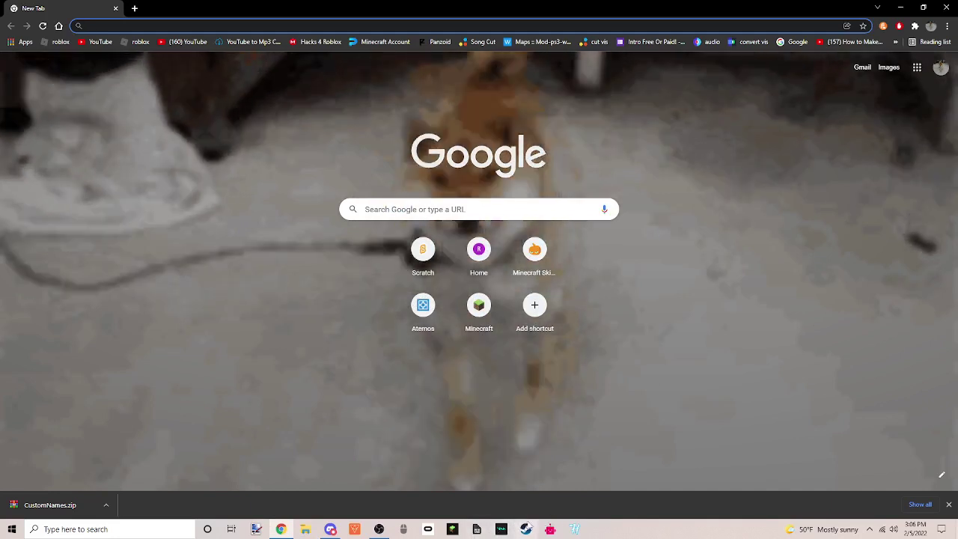
pyautogui.click(525, 529)
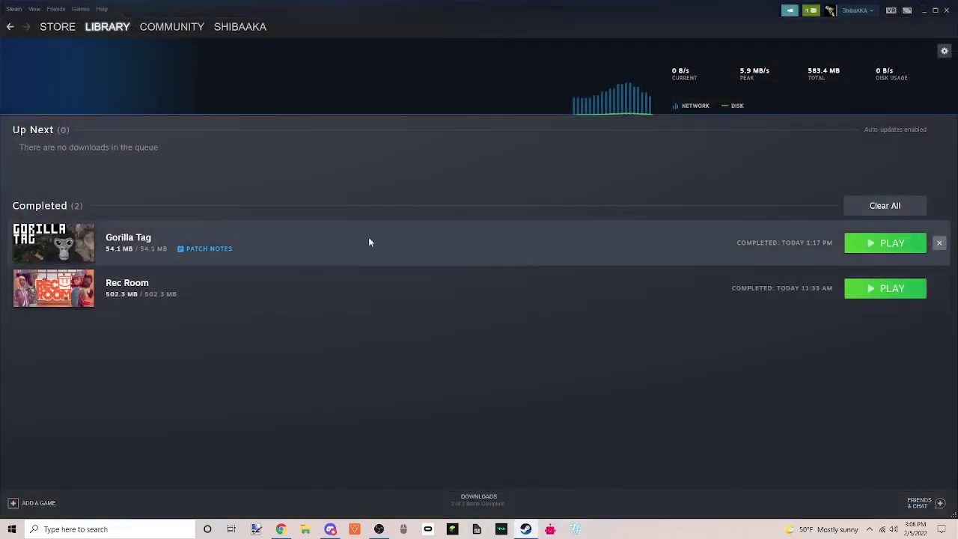
pyautogui.click(99, 34)
pyautogui.click(54, 156)
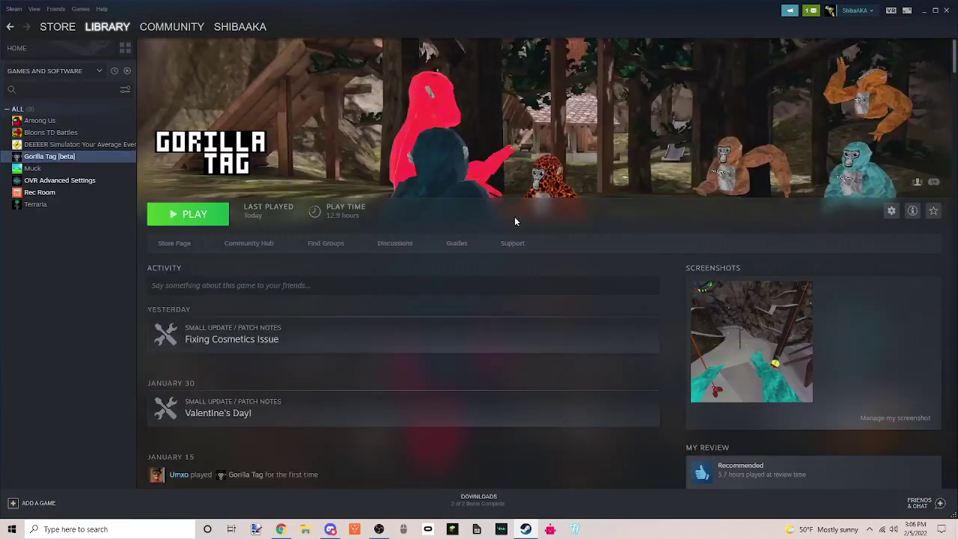
pyautogui.click(893, 212)
pyautogui.moveTo(885, 259)
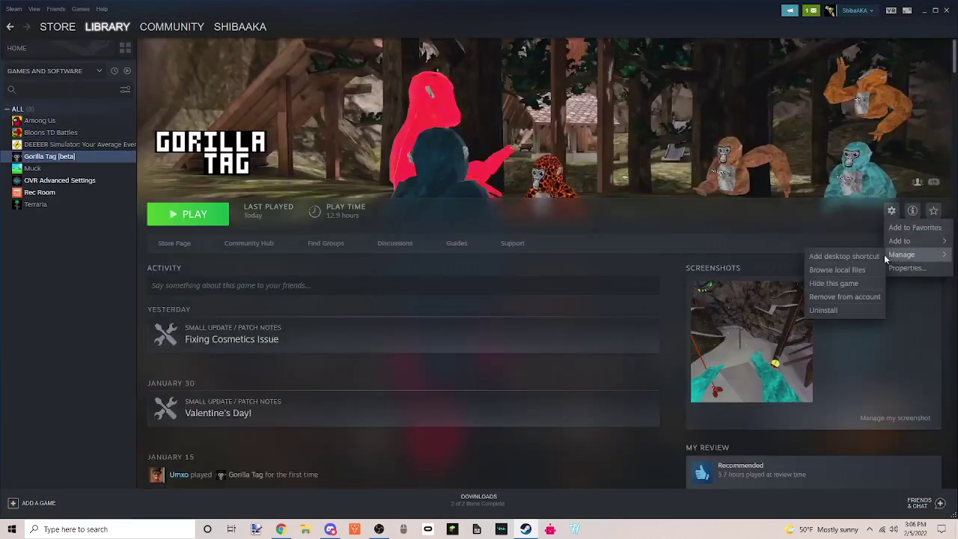
pyautogui.click(860, 270)
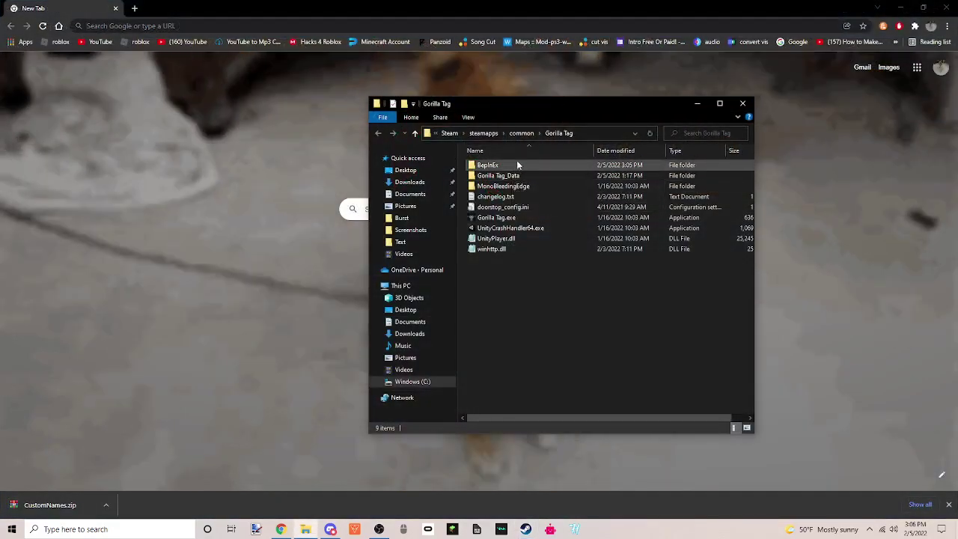
# - Open BepInEx > plugins and place a second Explorer window at Downloads beside it
pyautogui.doubleClick(516, 164)
pyautogui.doubleClick(520, 175)
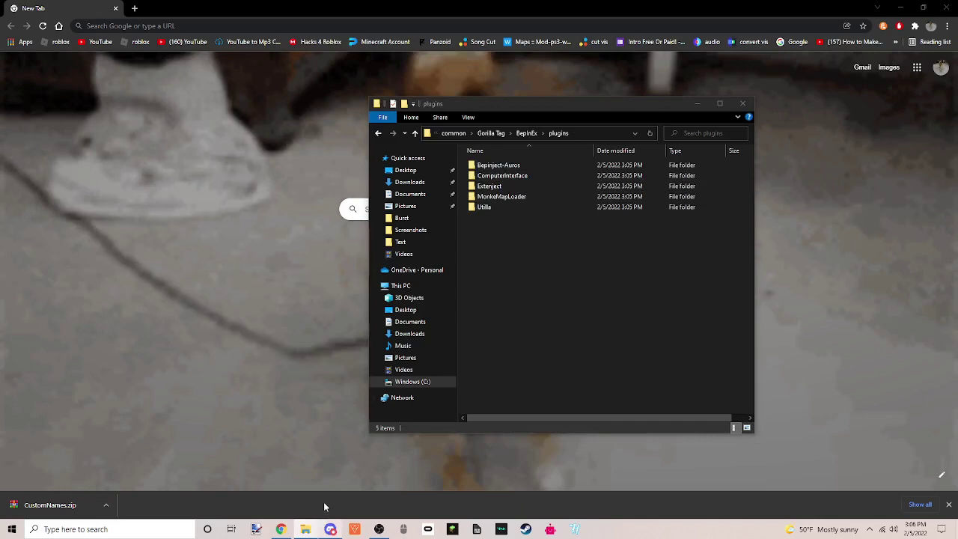
pyautogui.rightClick(305, 529)
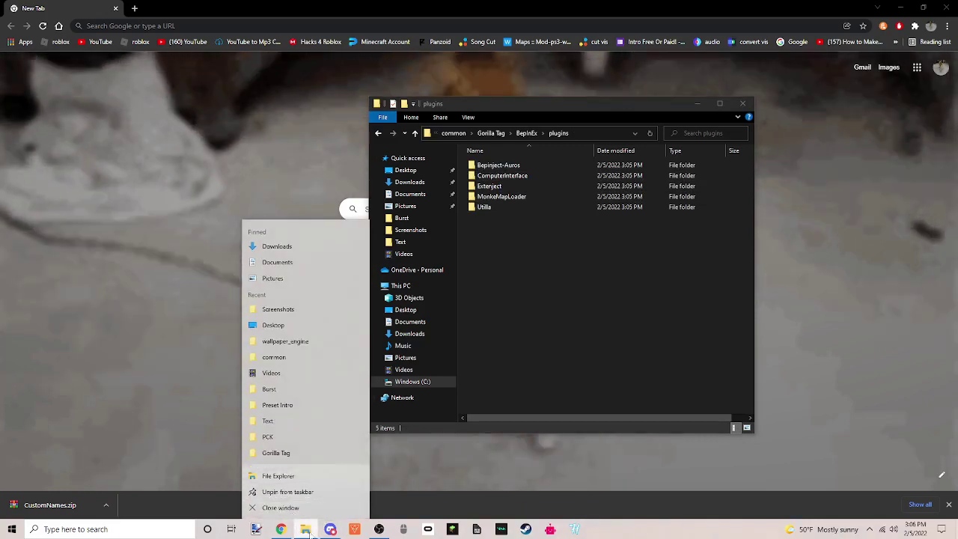
pyautogui.click(292, 475)
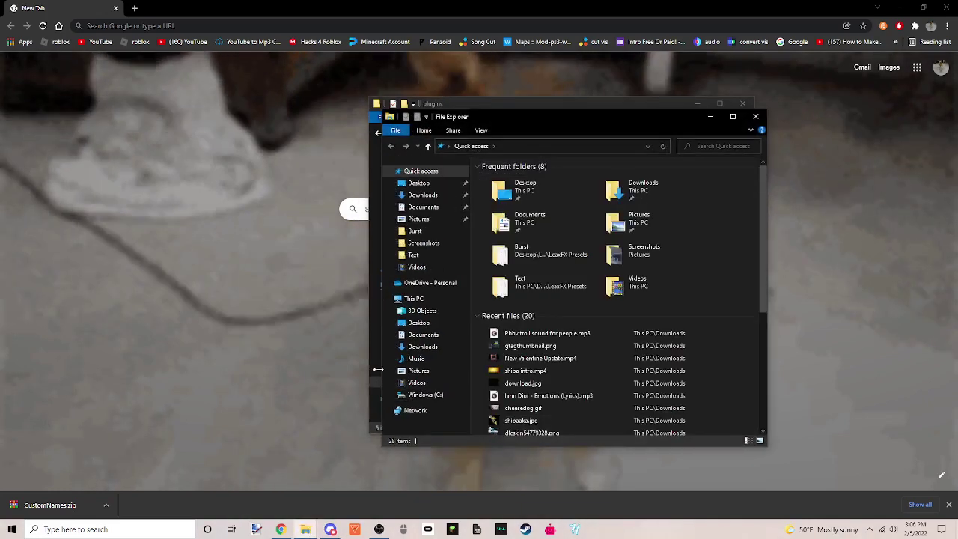
pyautogui.moveTo(467, 118); pyautogui.dragTo(170, 98)
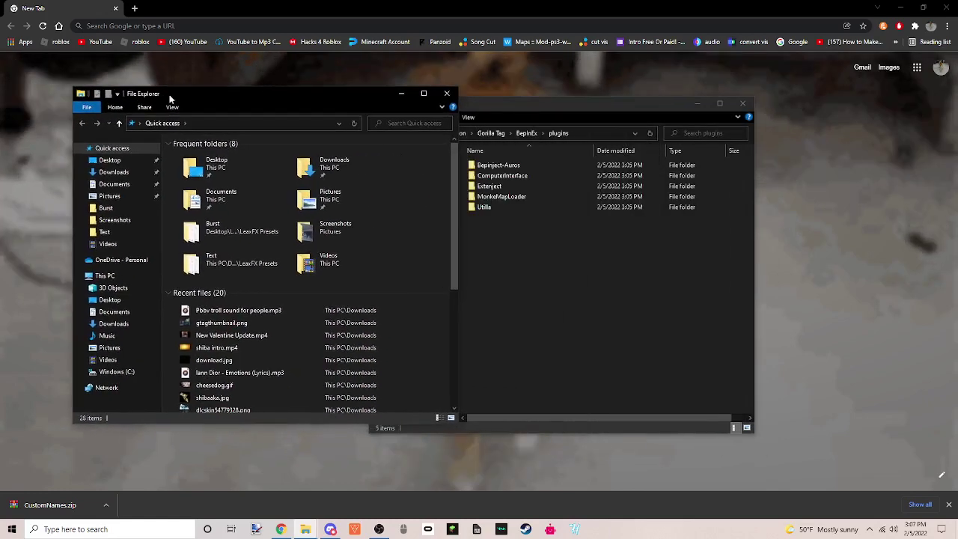
pyautogui.moveTo(535, 99); pyautogui.dragTo(671, 86)
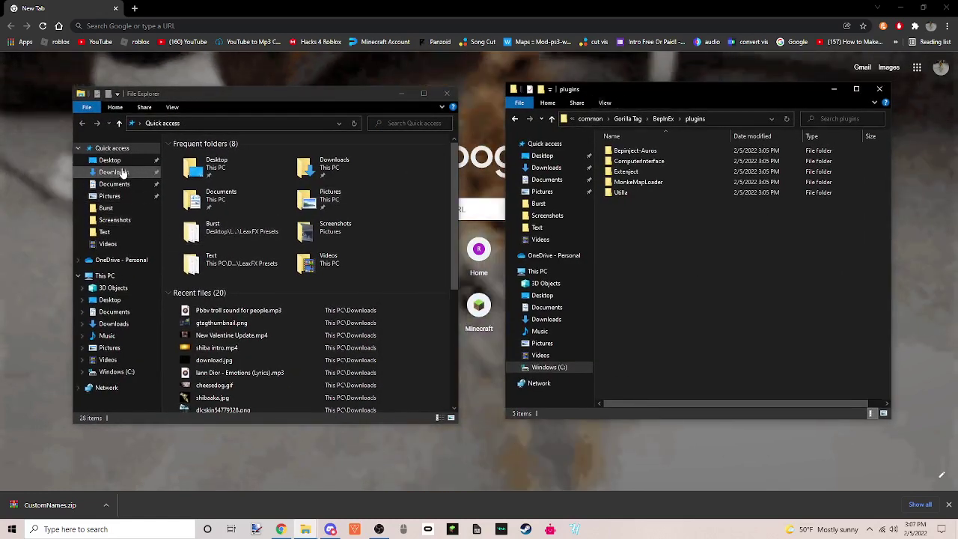
pyautogui.click(116, 172)
# - Open CustomNames.zip in WinRAR and drag its CustomNames folder into the plugins window
pyautogui.doubleClick(196, 179)
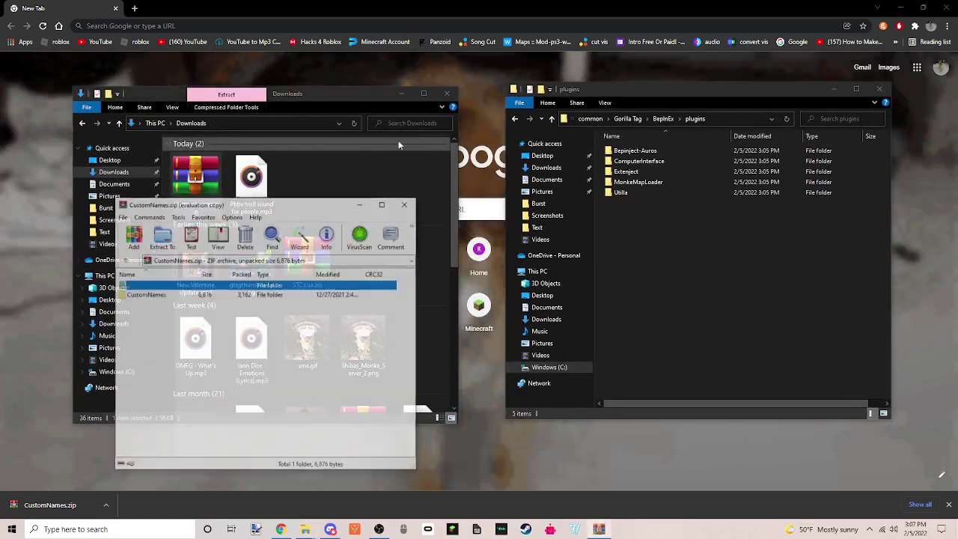
pyautogui.click(446, 103)
pyautogui.click(447, 96)
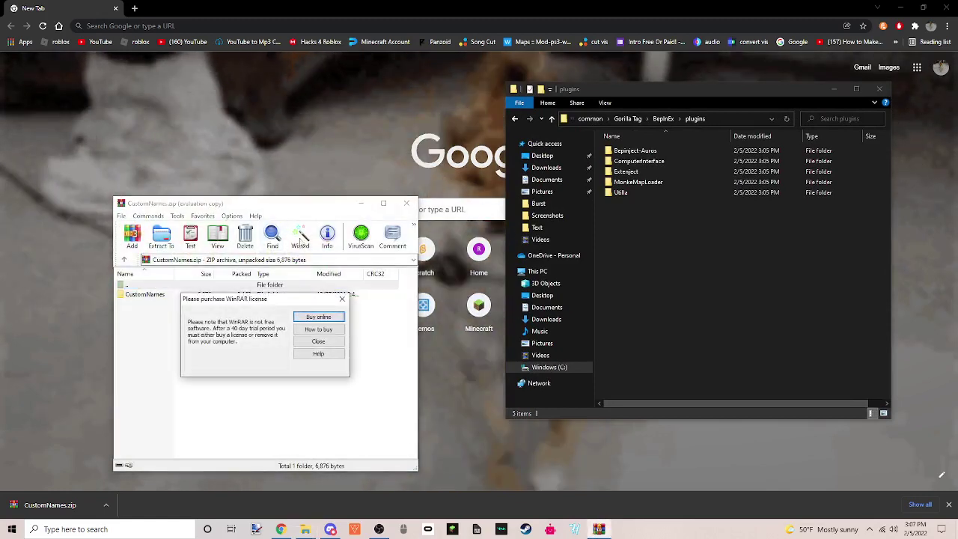
pyautogui.click(343, 300)
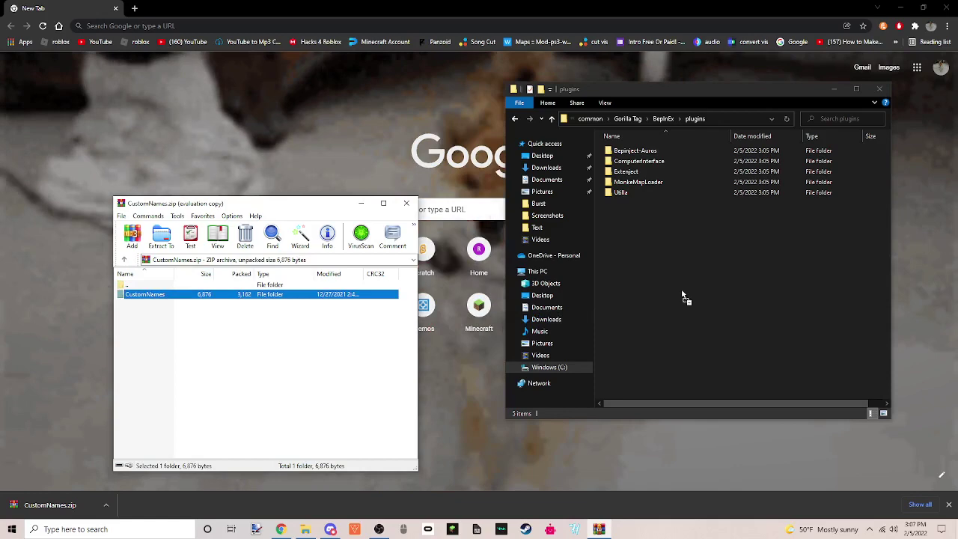
pyautogui.moveTo(682, 297); pyautogui.dragTo(682, 300)
pyautogui.click(406, 202)
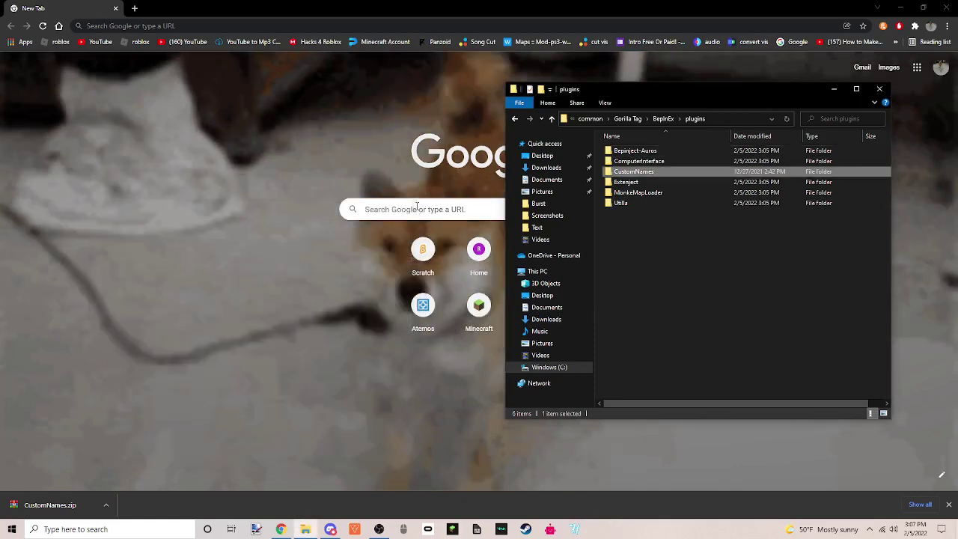
pyautogui.click(727, 204)
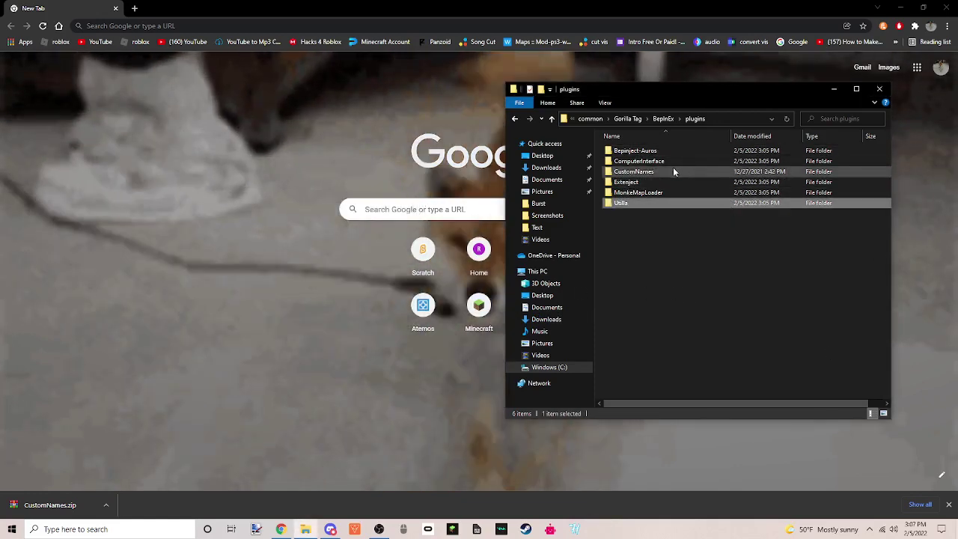
# - Open CustomNames > name_config.txt in Notepad
pyautogui.doubleClick(673, 171)
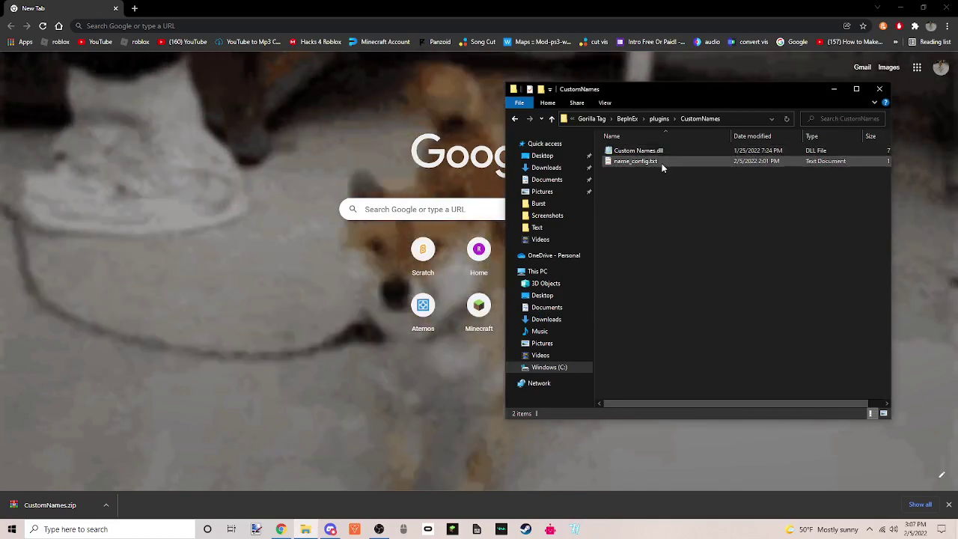
pyautogui.doubleClick(661, 163)
pyautogui.moveTo(658, 267)
pyautogui.mouseDown()
pyautogui.moveTo(587, 196)
pyautogui.moveTo(591, 184)
pyautogui.mouseUp()
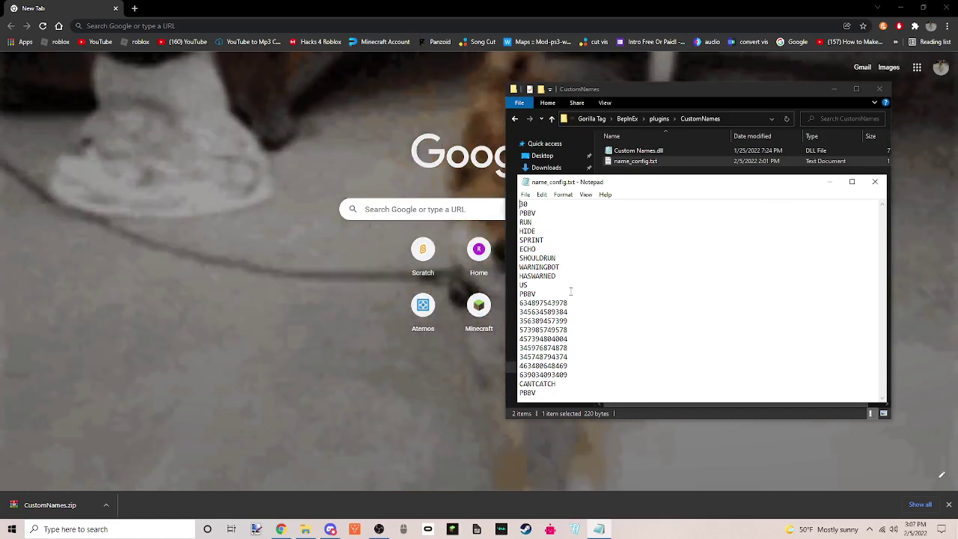
# - Retype the name on the line after US as PBBV and save the file
pyautogui.moveTo(563, 292)
pyautogui.mouseDown()
pyautogui.moveTo(520, 293)
pyautogui.moveTo(520, 284)
pyautogui.moveTo(520, 293)
pyautogui.mouseUp()
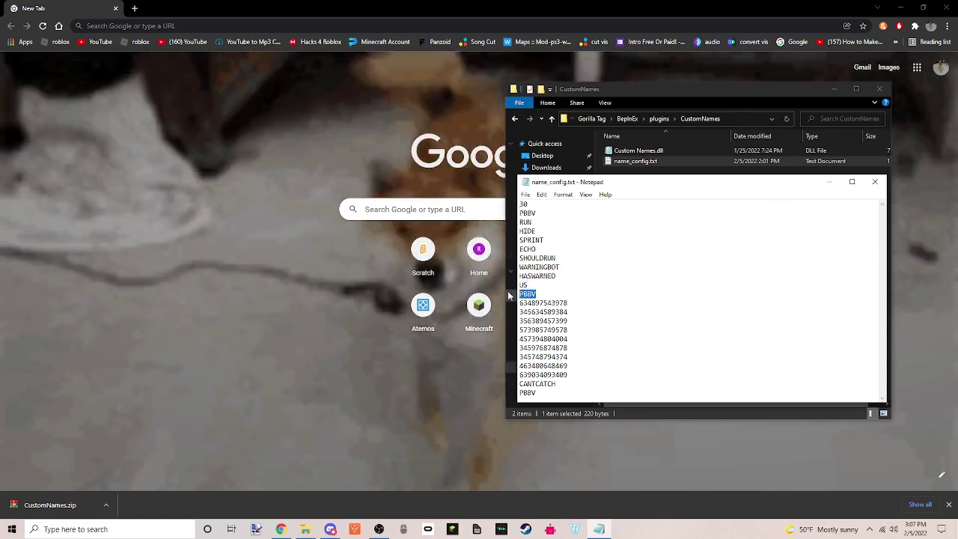
pyautogui.write('JKLNDJIND')
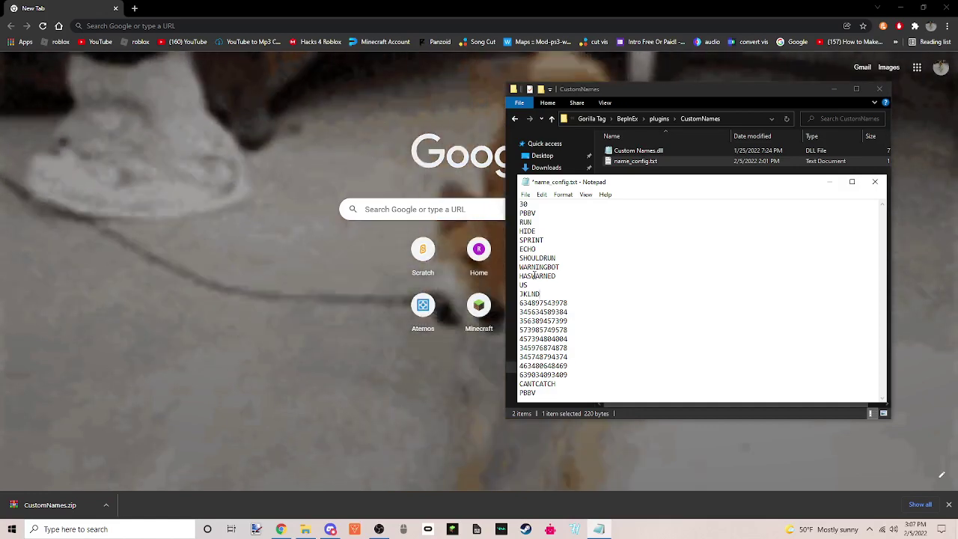
pyautogui.press('BackSpace')
pyautogui.press('BackSpace')
pyautogui.press('BackSpace')
pyautogui.write('PBBV')
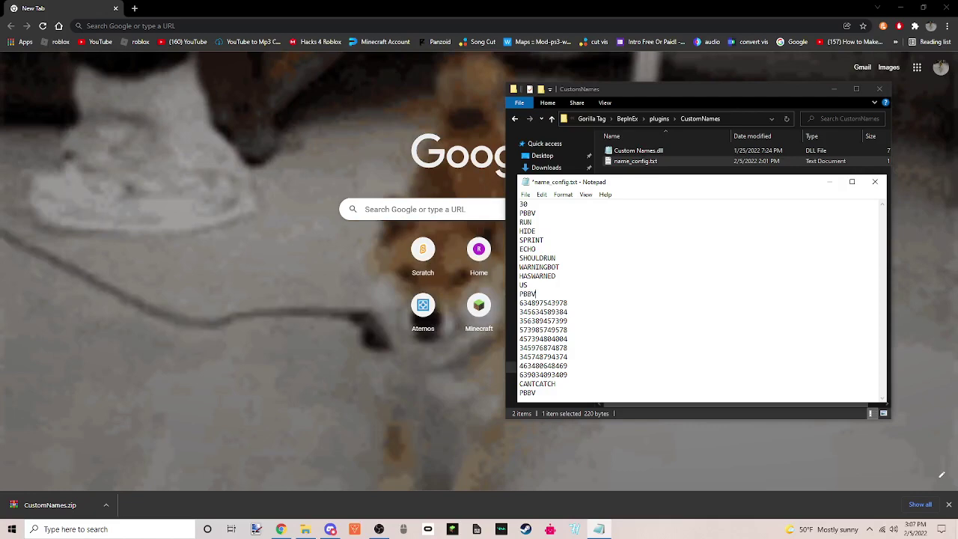
pyautogui.hotkey('ctrl', 's')
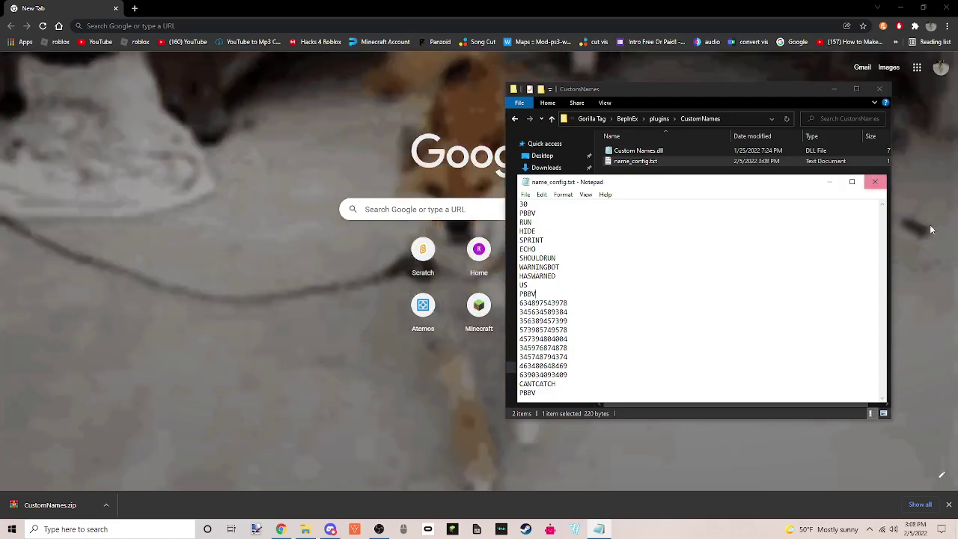
# - Close Notepad and navigate from the Gorilla Tag folder back into BepInEx > plugins
pyautogui.click(874, 182)
pyautogui.click(659, 118)
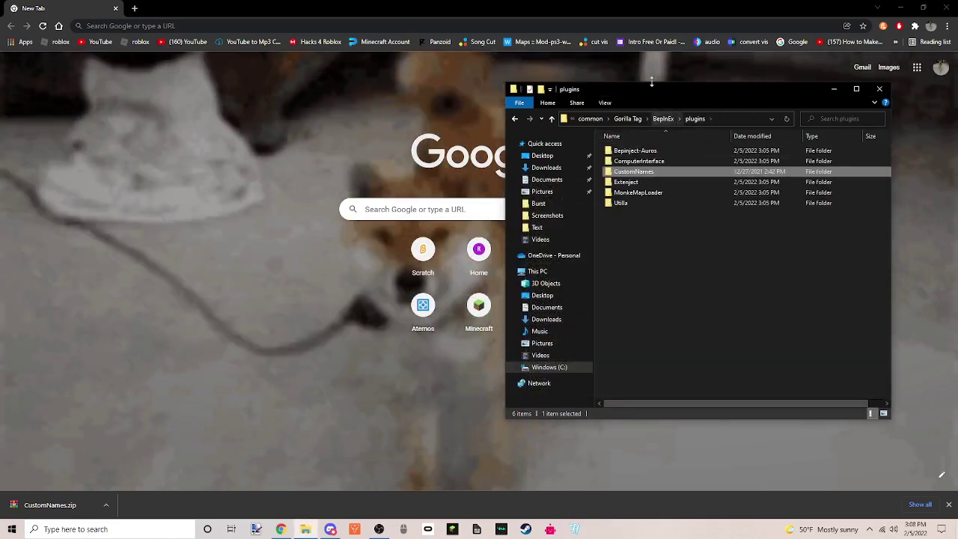
pyautogui.click(627, 118)
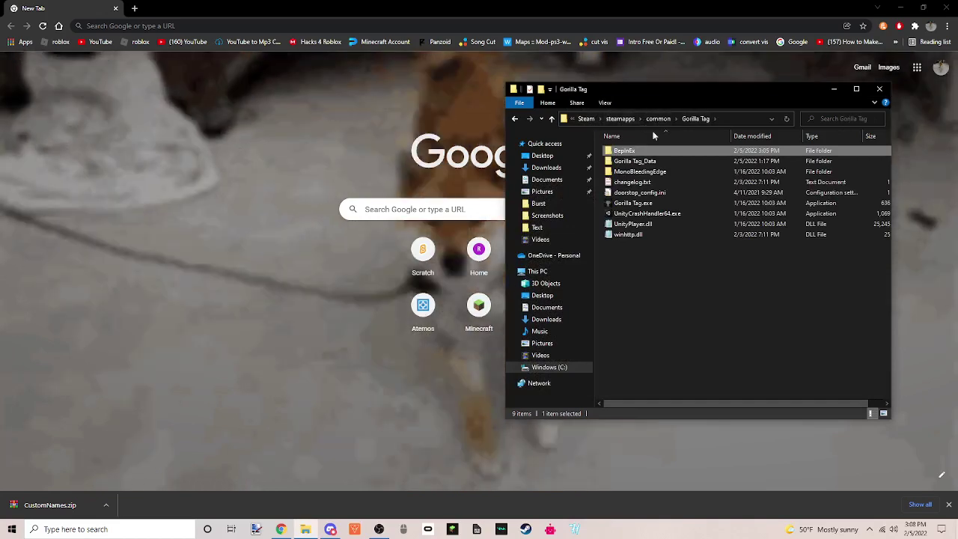
pyautogui.doubleClick(643, 150)
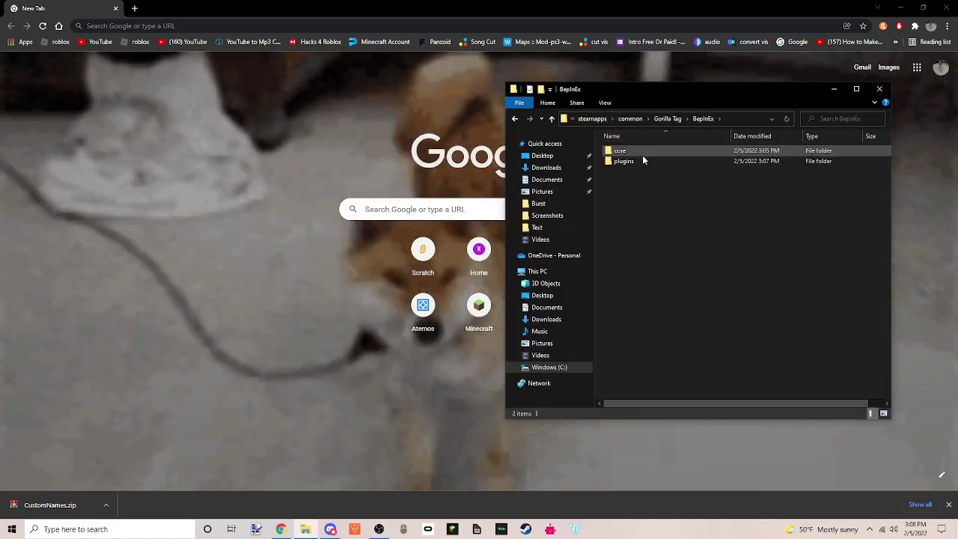
pyautogui.doubleClick(642, 161)
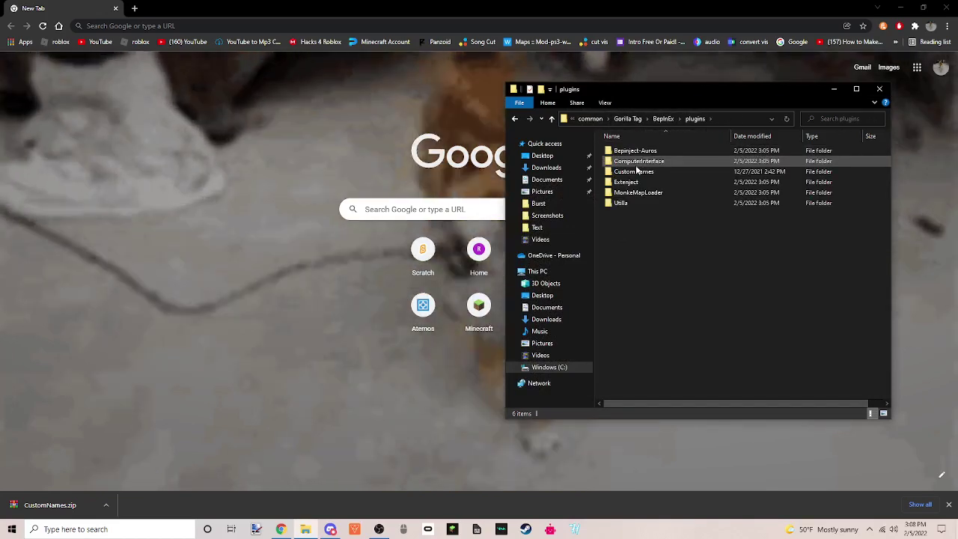
# - Switch Discord to the pc-public-mods channel and bring the plugins folder window forward
pyautogui.click(333, 526)
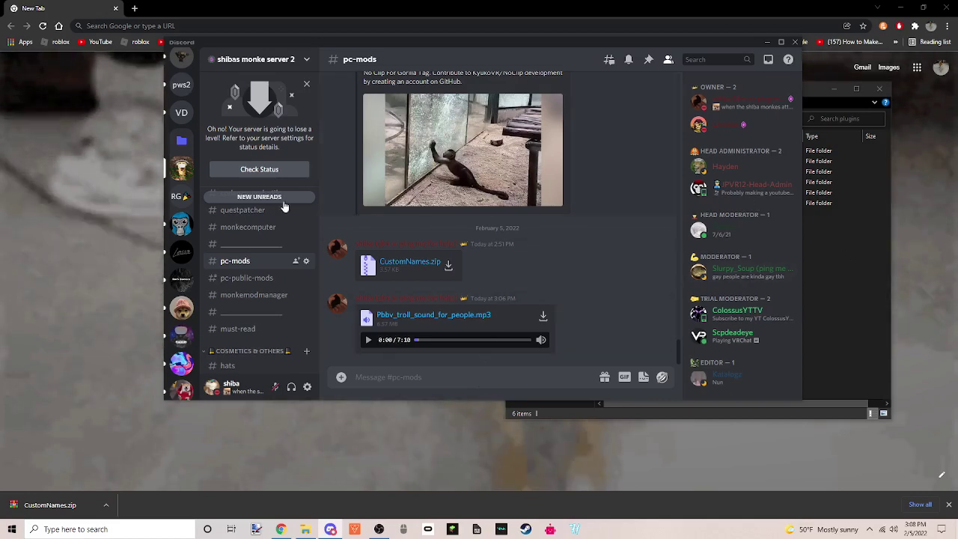
pyautogui.click(246, 277)
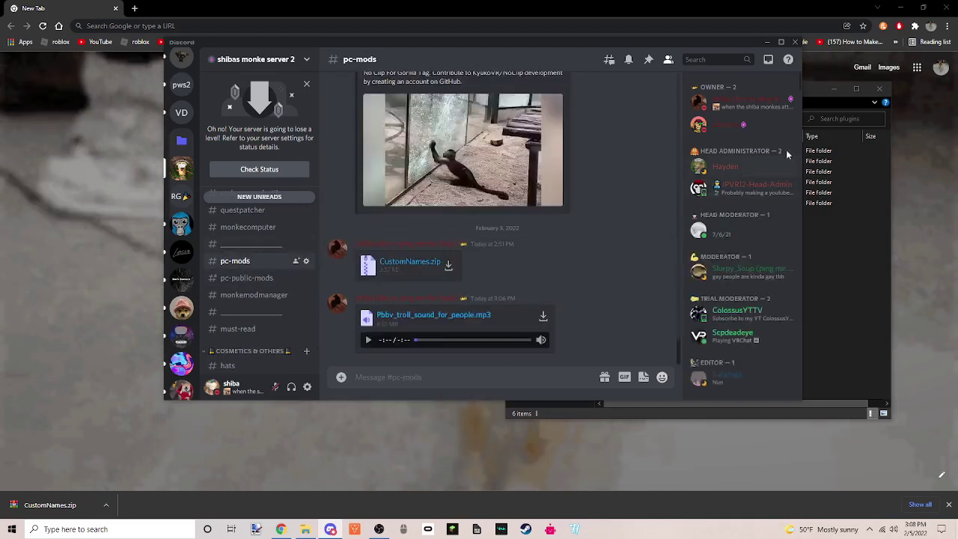
pyautogui.click(857, 297)
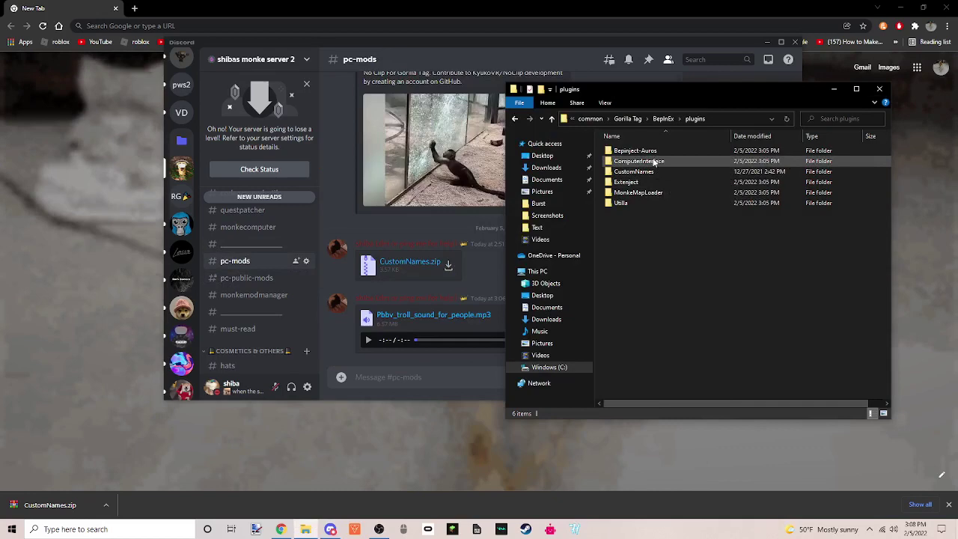
pyautogui.moveTo(633, 230); pyautogui.dragTo(686, 118)
pyautogui.click(645, 302)
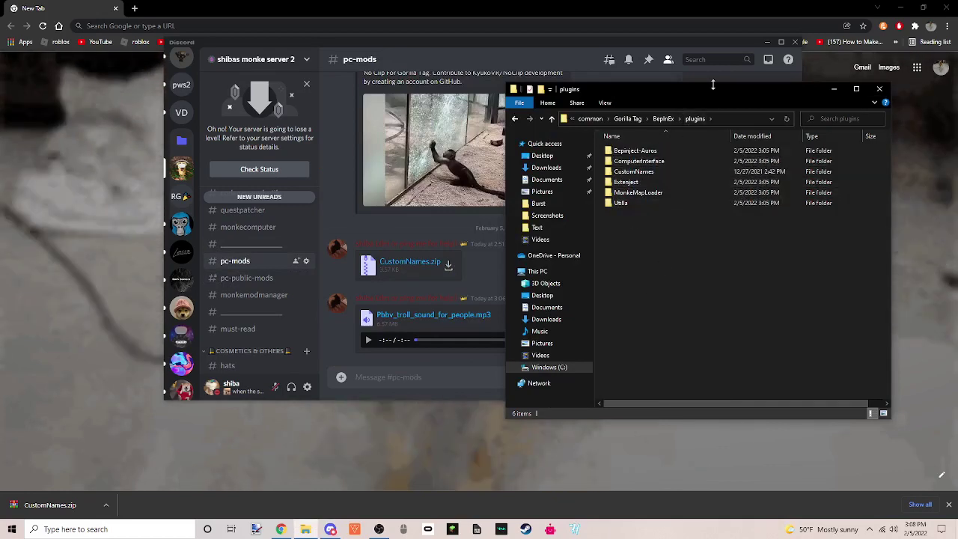
# - Go up to the Gorilla Tag folder, close that window, and minimize Discord
pyautogui.click(629, 117)
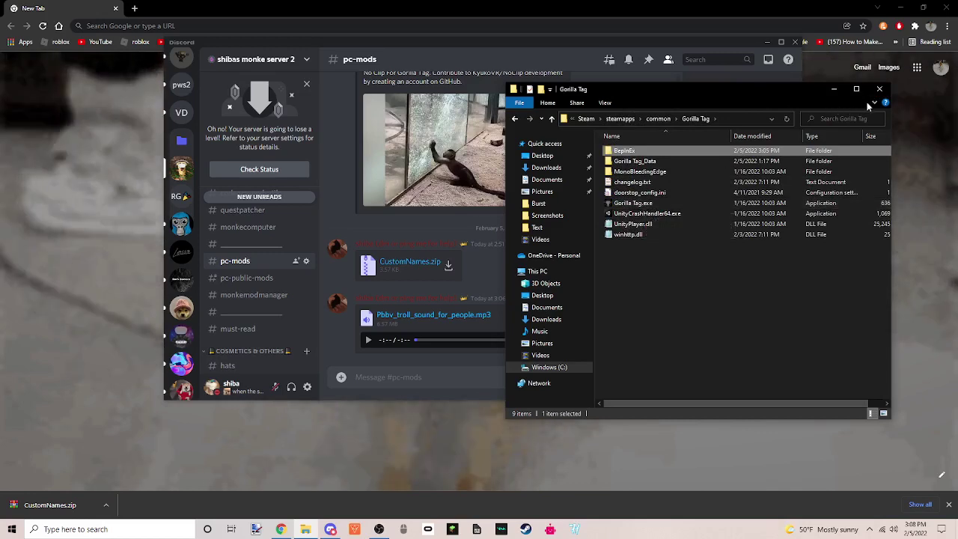
pyautogui.click(878, 88)
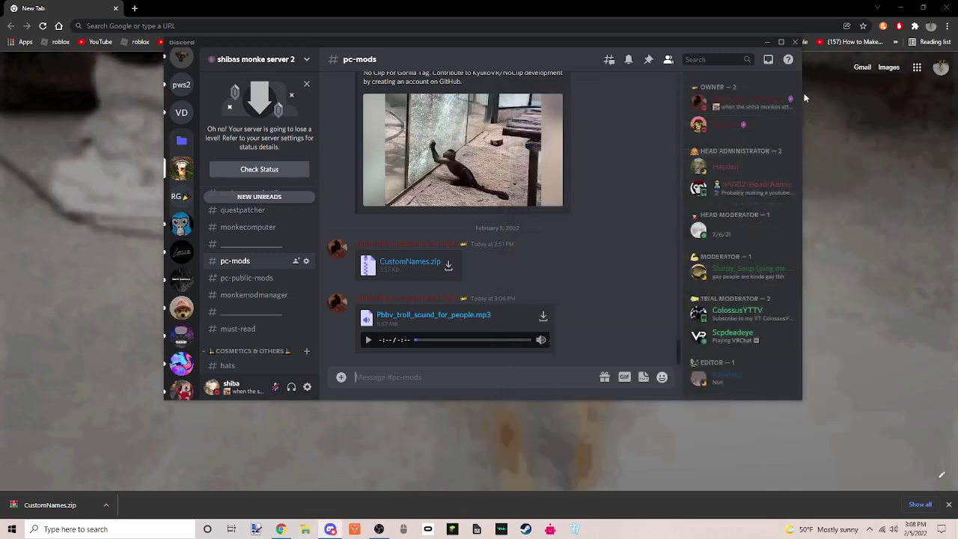
pyautogui.click(767, 42)
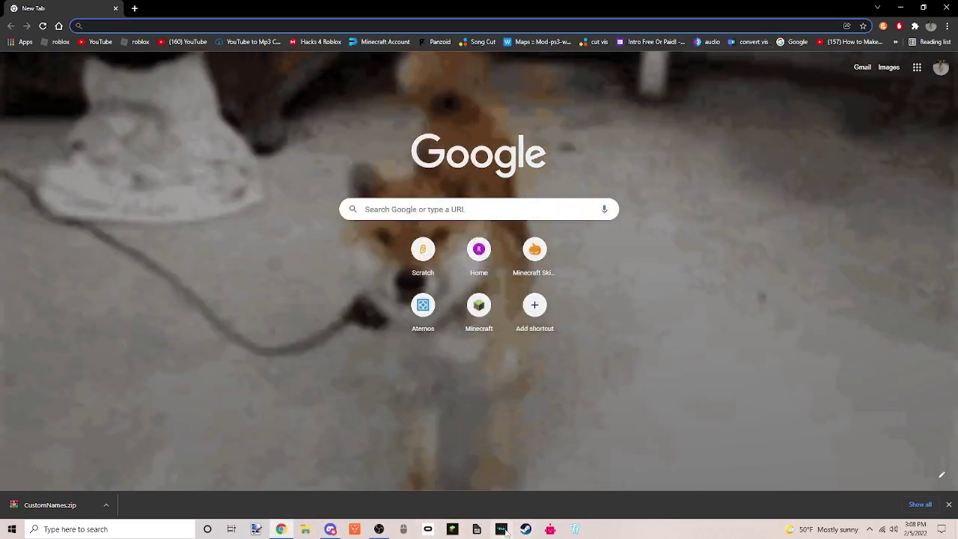
# - Launch Gorilla Tag from its desktop shortcut and close the Oculus app window
pyautogui.click(900, 7)
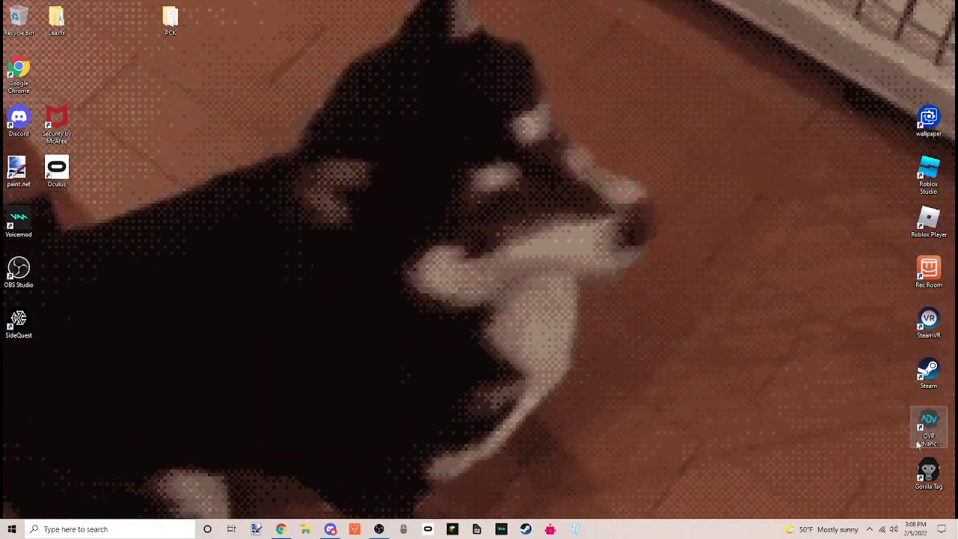
pyautogui.doubleClick(928, 473)
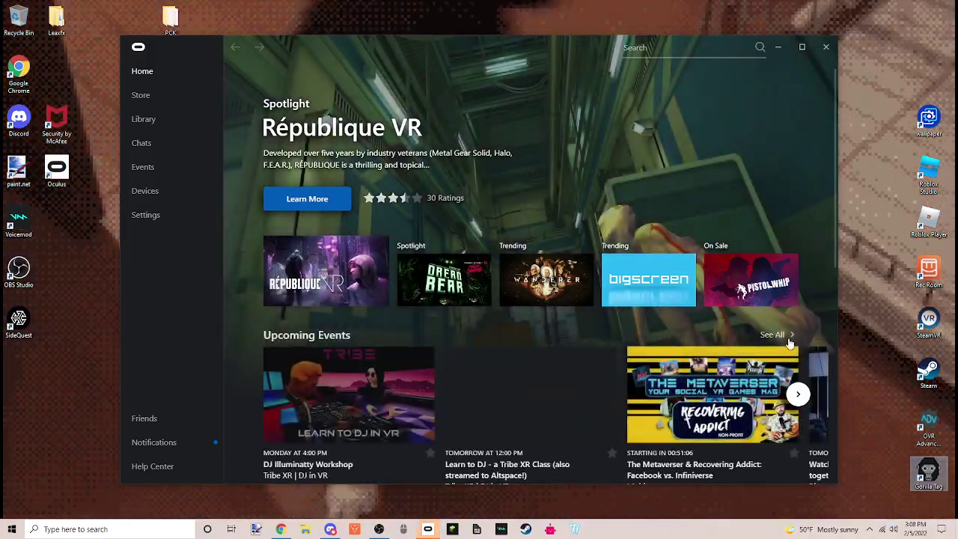
pyautogui.click(826, 47)
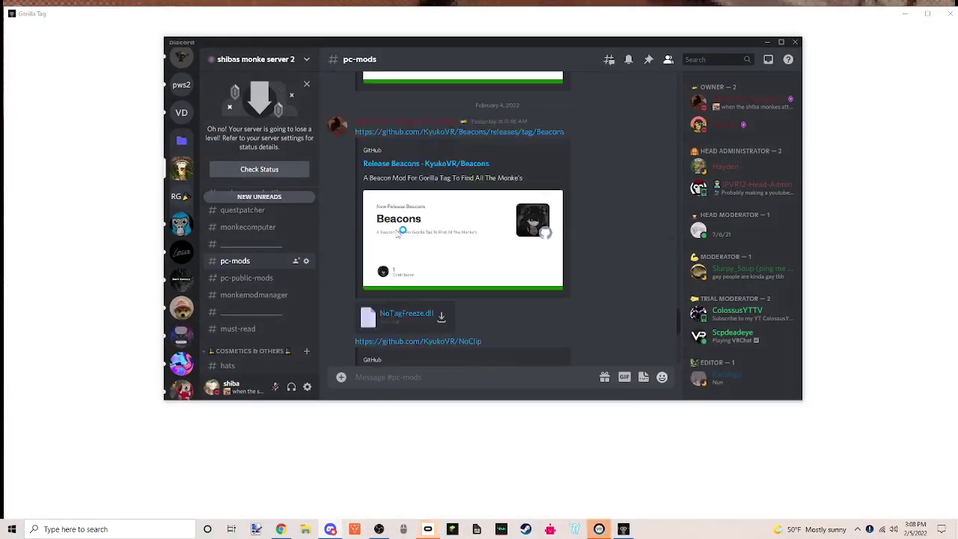
pyautogui.scroll(15, 411, 212)
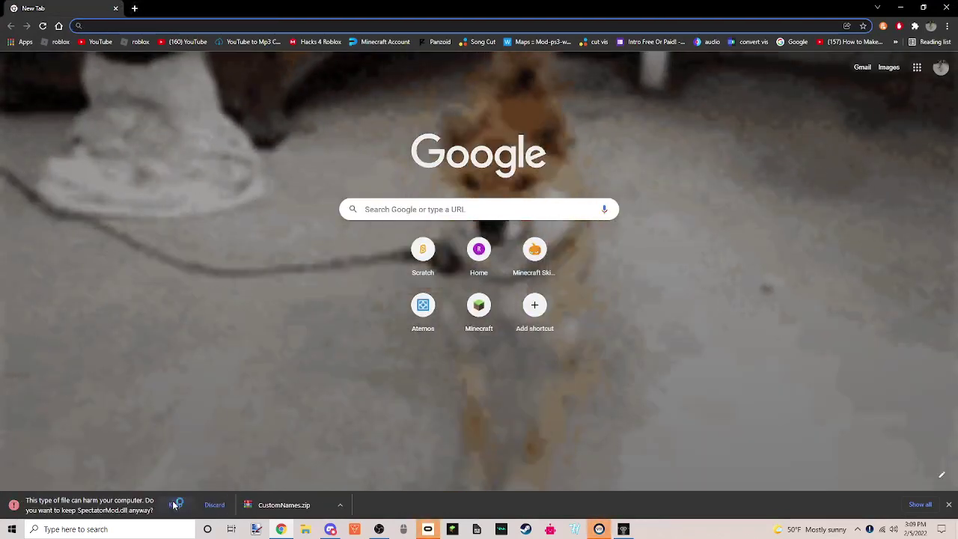
# - Keep the downloaded SpectatorMod.dll and open the Downloads folder in a new Explorer window
pyautogui.click(175, 504)
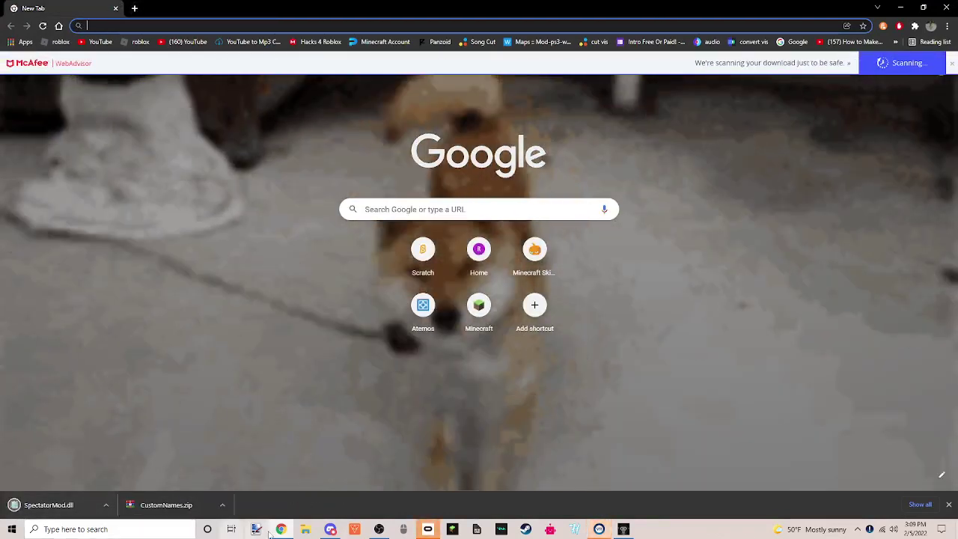
pyautogui.press('super+e')
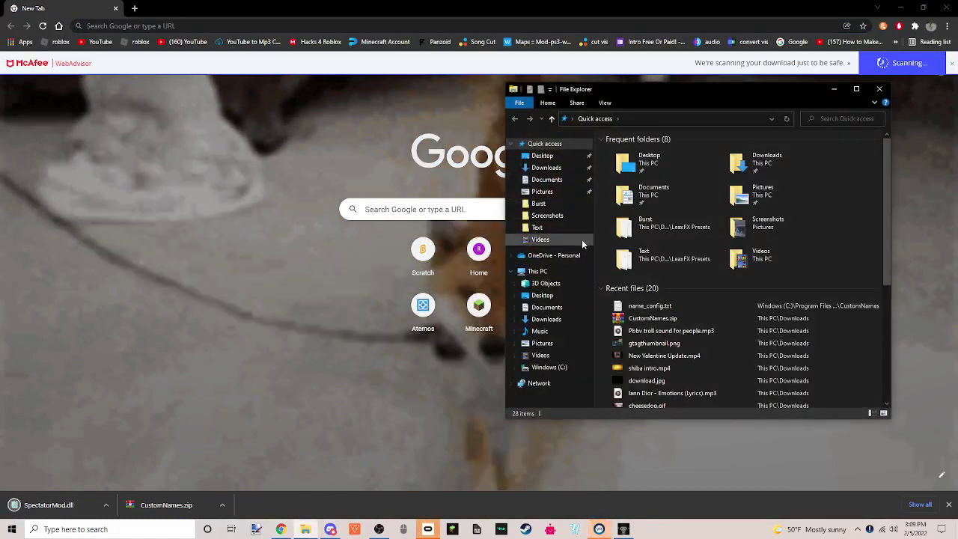
pyautogui.click(547, 170)
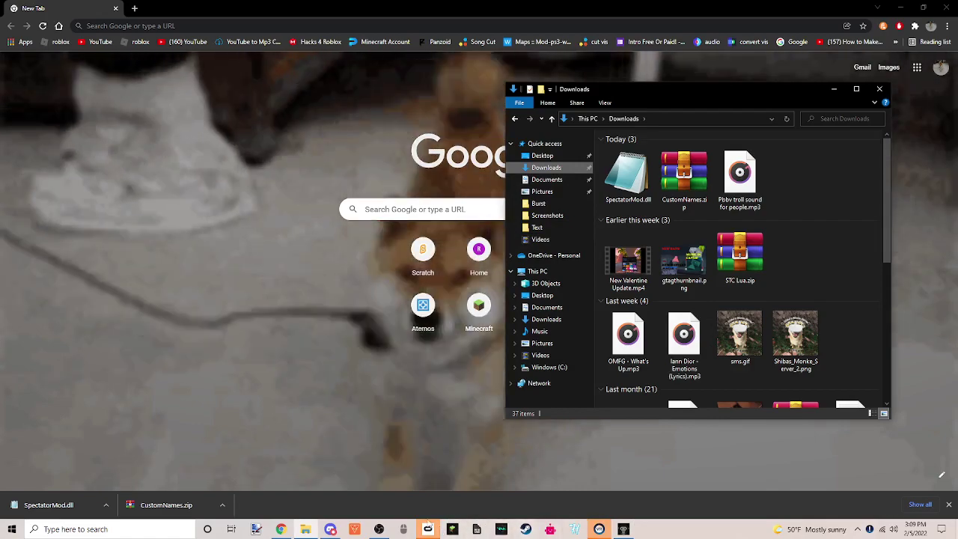
# - Open Gorilla Tag's local files from its Steam library page
pyautogui.moveTo(428, 528)
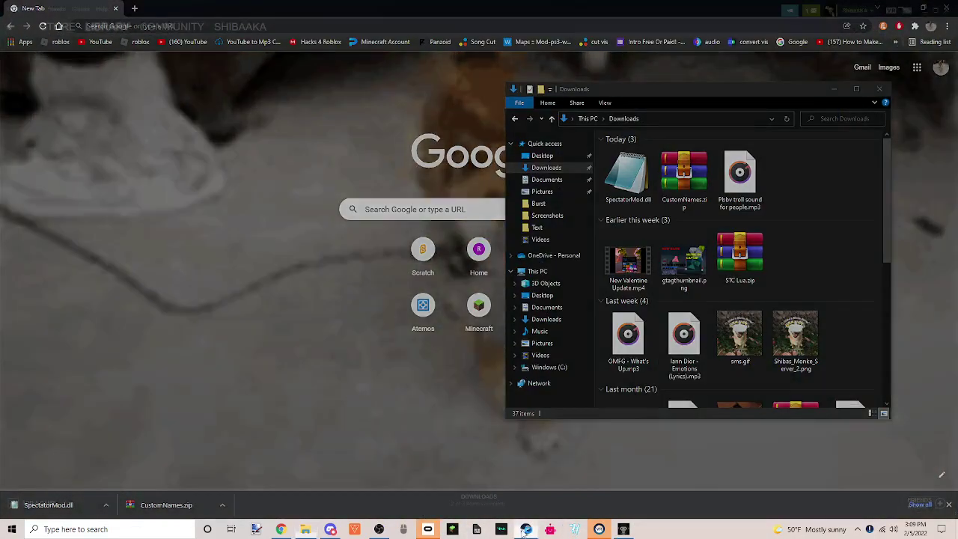
pyautogui.click(526, 529)
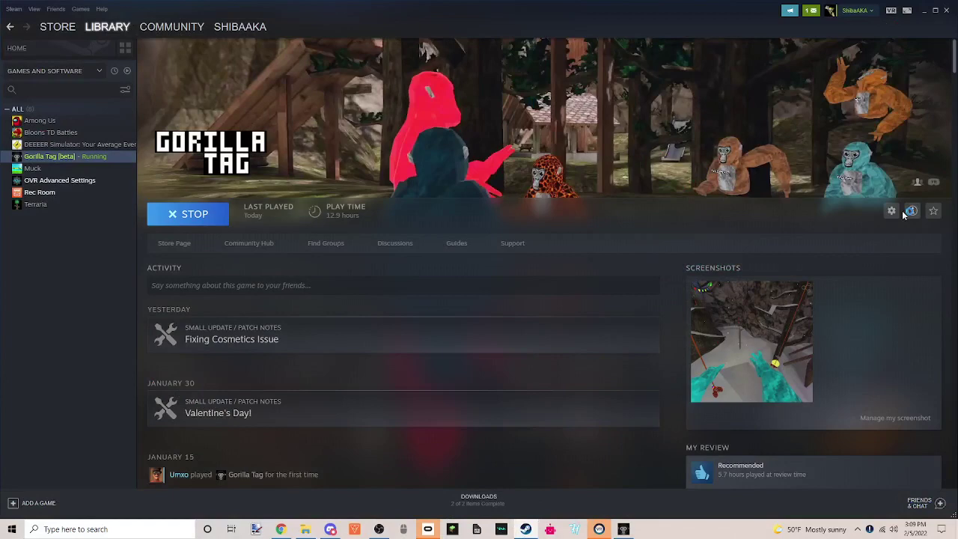
pyautogui.click(892, 211)
pyautogui.moveTo(888, 254)
pyautogui.click(841, 277)
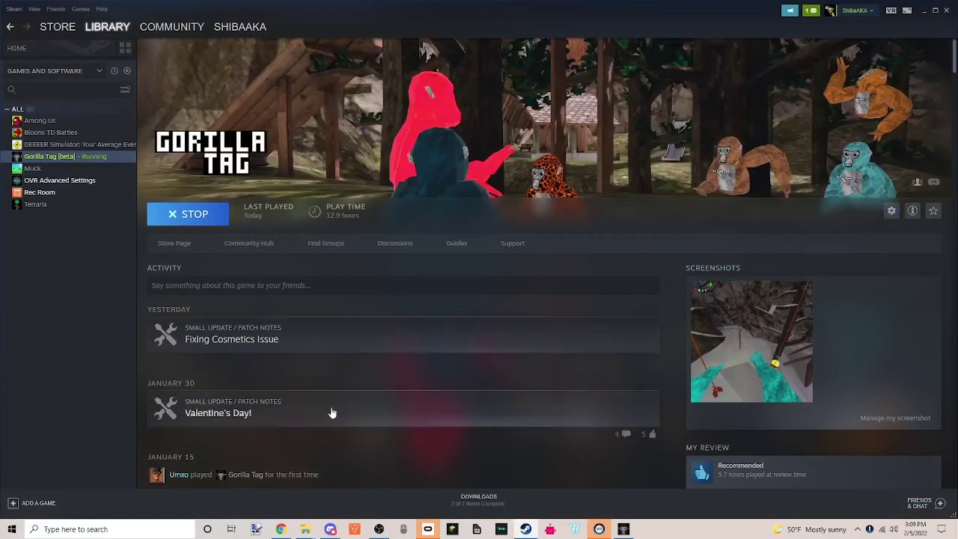
pyautogui.moveTo(306, 529)
pyautogui.click(258, 492)
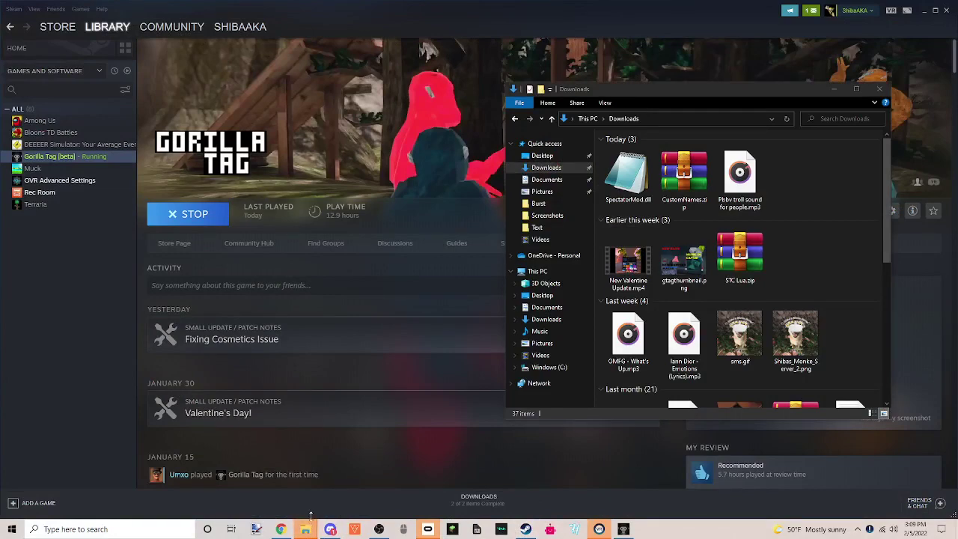
# - Move SpectatorMod.dll into BepInEx\plugins, confirm it arrived, and close both Explorer windows
pyautogui.moveTo(310, 516)
pyautogui.click(340, 483)
pyautogui.moveTo(641, 114); pyautogui.dragTo(161, 96)
pyautogui.moveTo(627, 176)
pyautogui.mouseDown()
pyautogui.moveTo(629, 160)
pyautogui.moveTo(171, 265)
pyautogui.moveTo(153, 119)
pyautogui.moveTo(151, 150)
pyautogui.mouseUp()
pyautogui.doubleClick(151, 150)
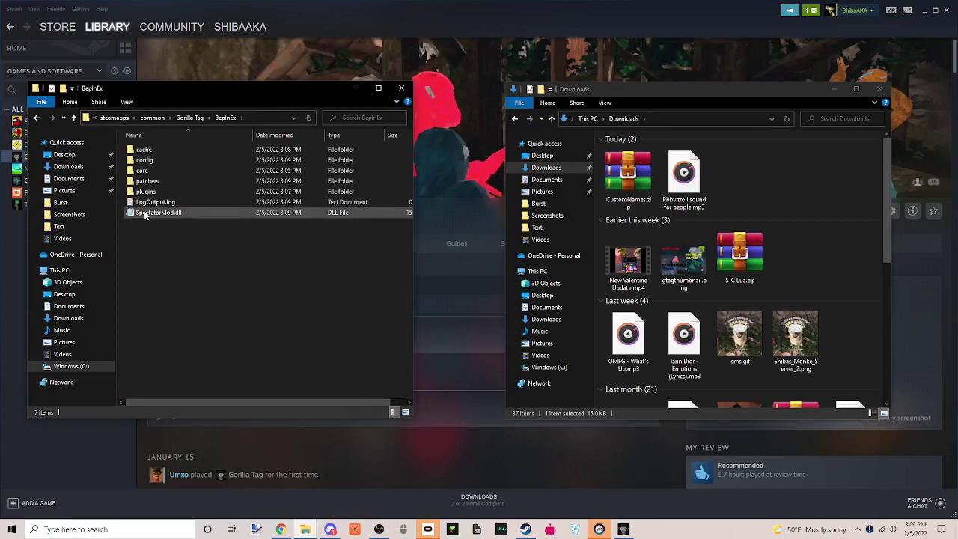
pyautogui.moveTo(149, 212)
pyautogui.mouseDown()
pyautogui.moveTo(187, 188)
pyautogui.moveTo(167, 192)
pyautogui.mouseUp()
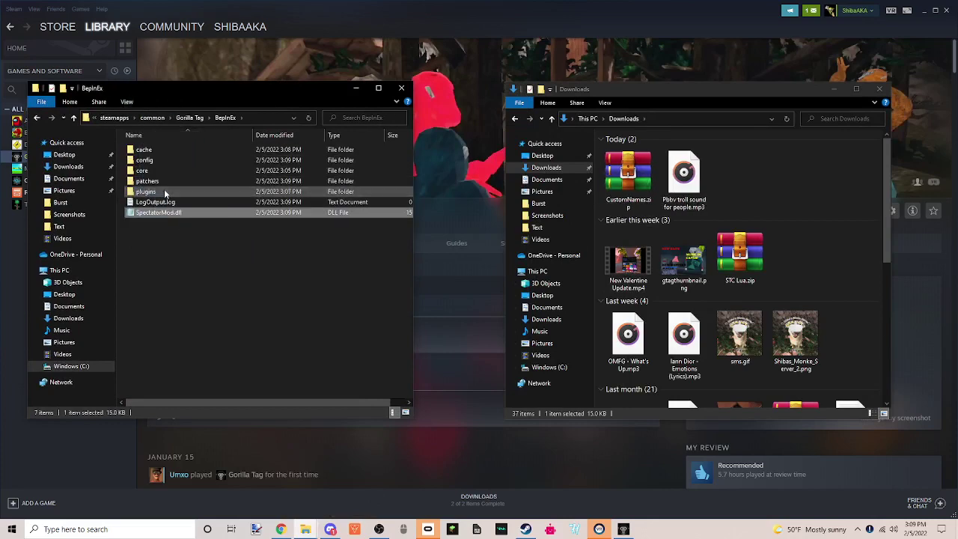
pyautogui.doubleClick(166, 192)
pyautogui.click(402, 89)
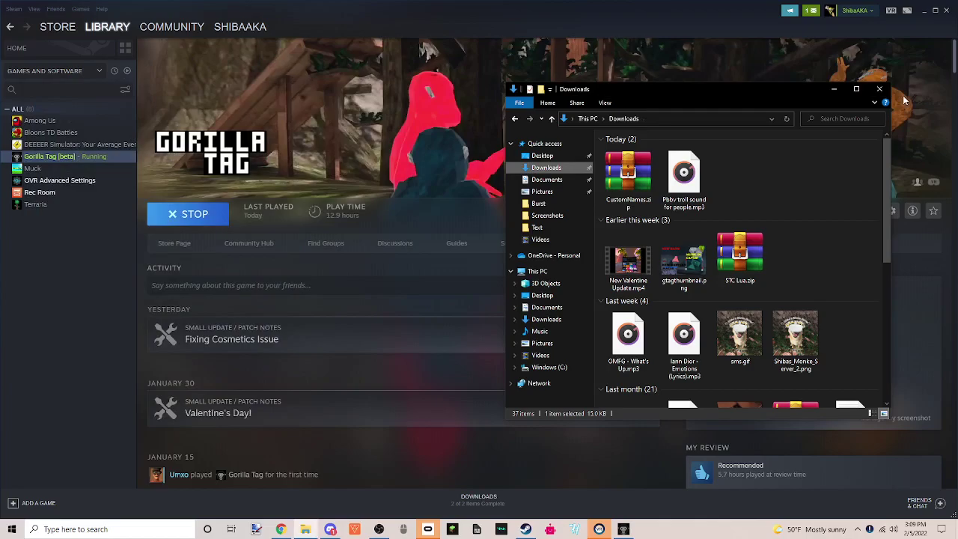
pyautogui.click(880, 89)
# - Quit the running Gorilla Tag, dismiss the SteamVR error, and relaunch in Steam VR mode
pyautogui.click(625, 528)
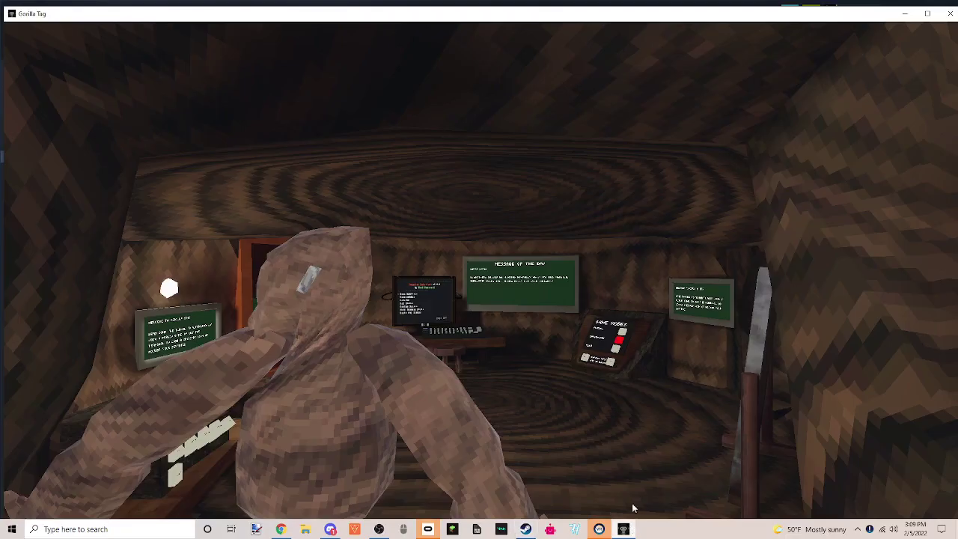
pyautogui.click(946, 14)
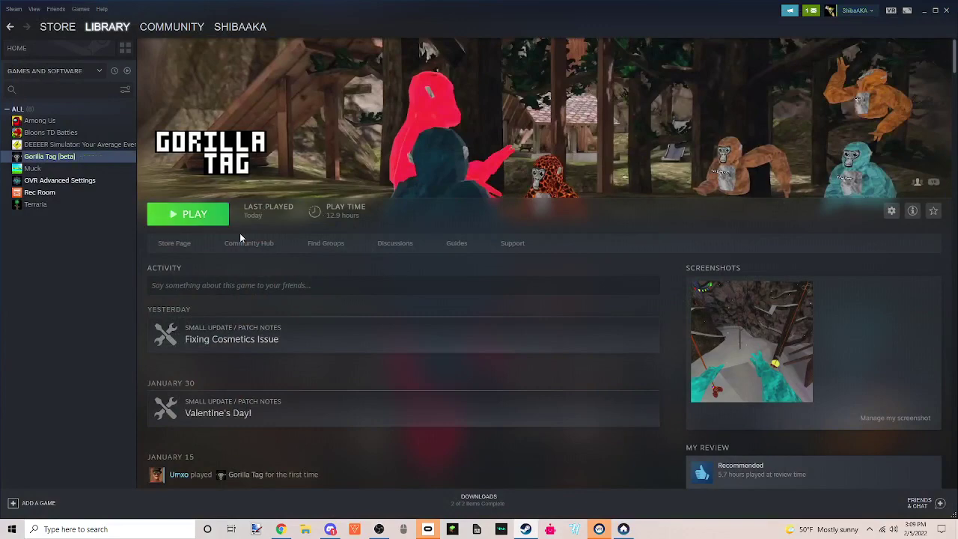
pyautogui.click(213, 217)
pyautogui.moveTo(623, 528)
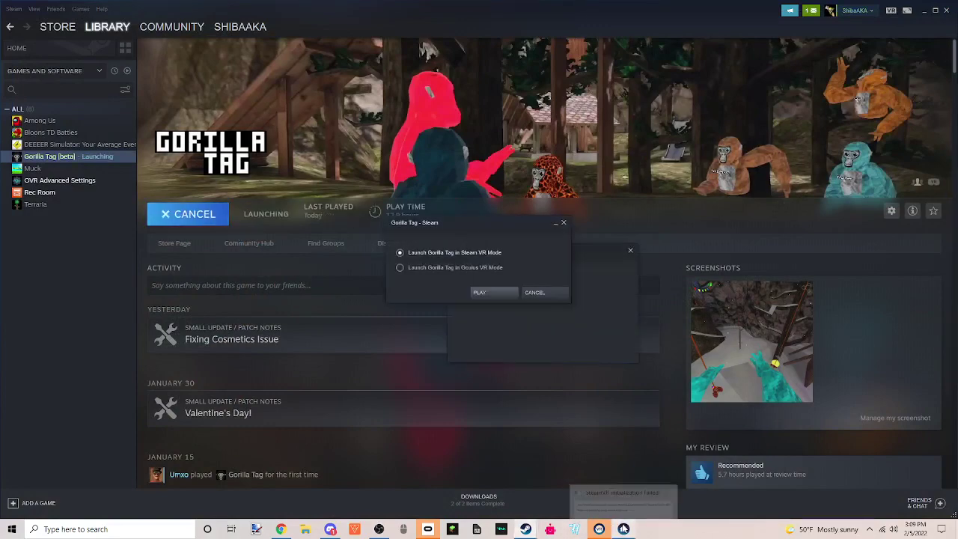
pyautogui.click(668, 485)
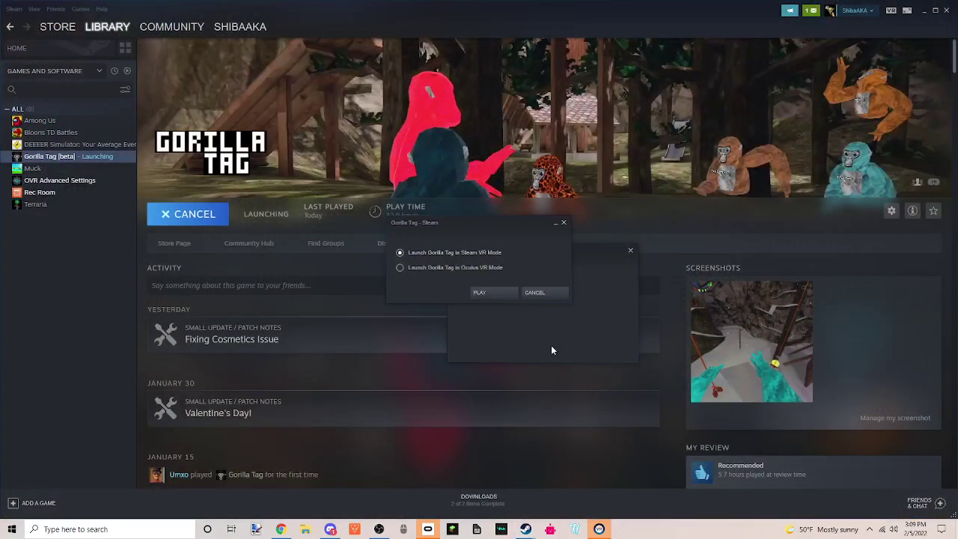
pyautogui.click(480, 293)
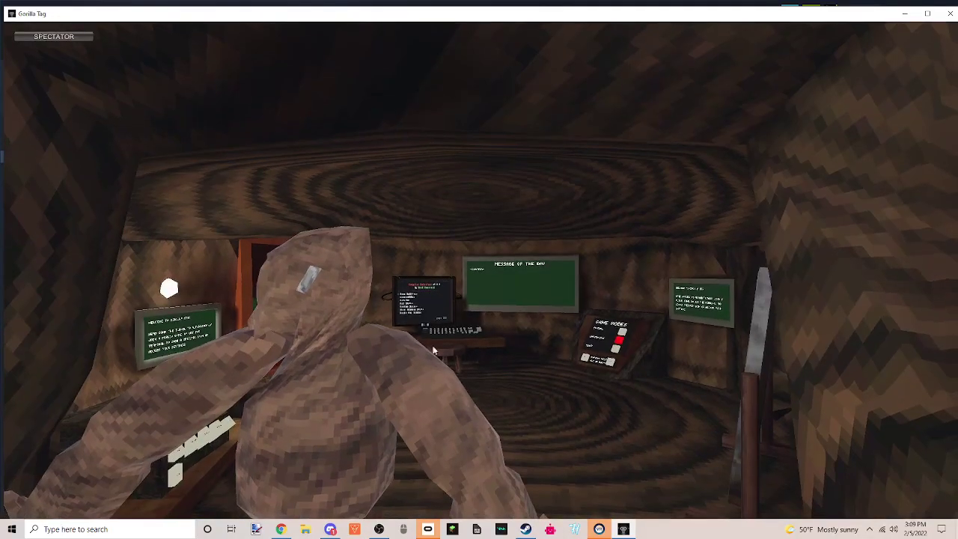
# - Open the SPECTATOR menu and toggle Spectator to ON
pyautogui.click(59, 35)
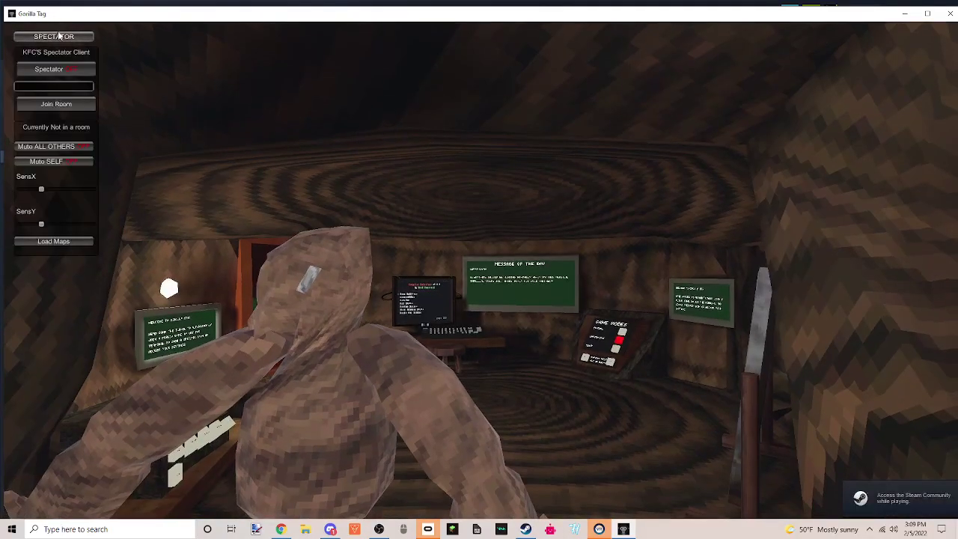
pyautogui.click(71, 70)
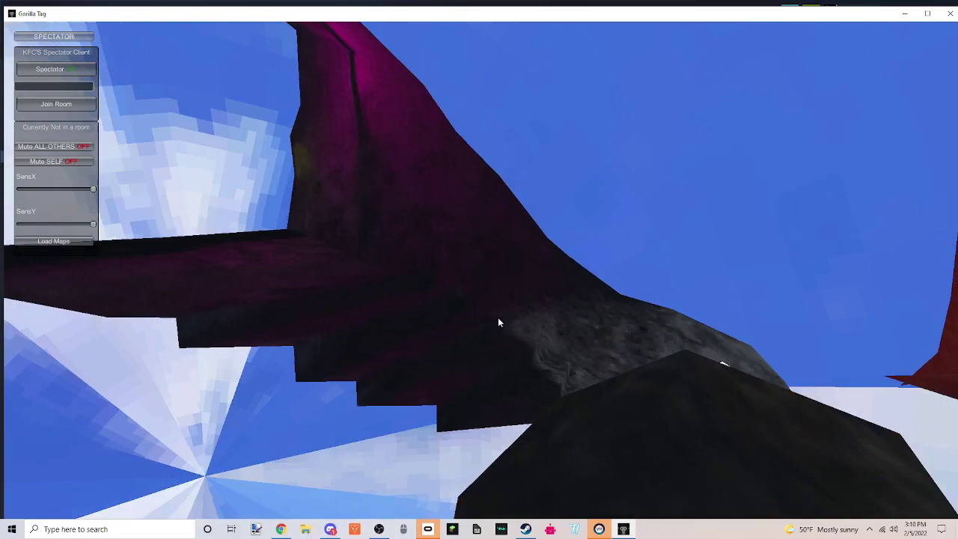
# - Load the maps into the spectator view, then close the Gorilla Tag window
pyautogui.click(37, 242)
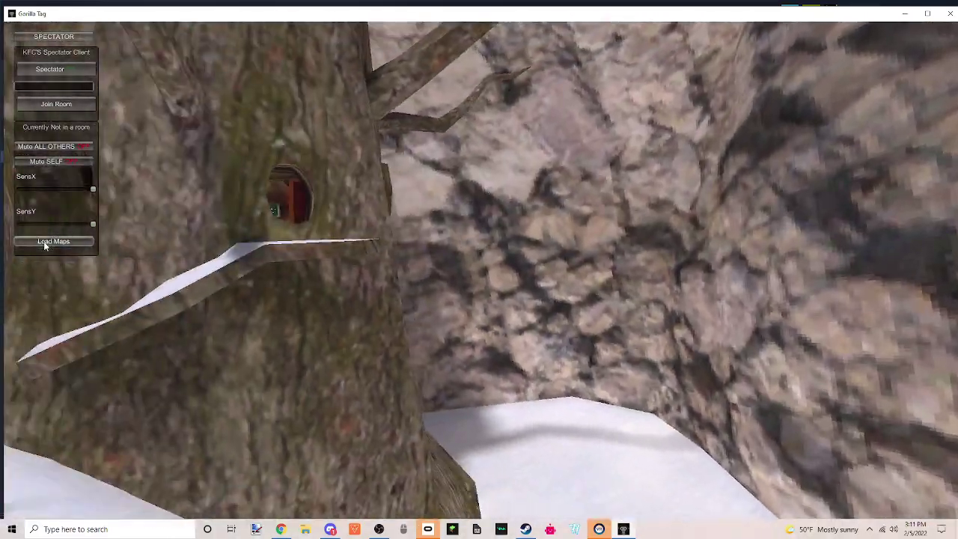
pyautogui.click(951, 16)
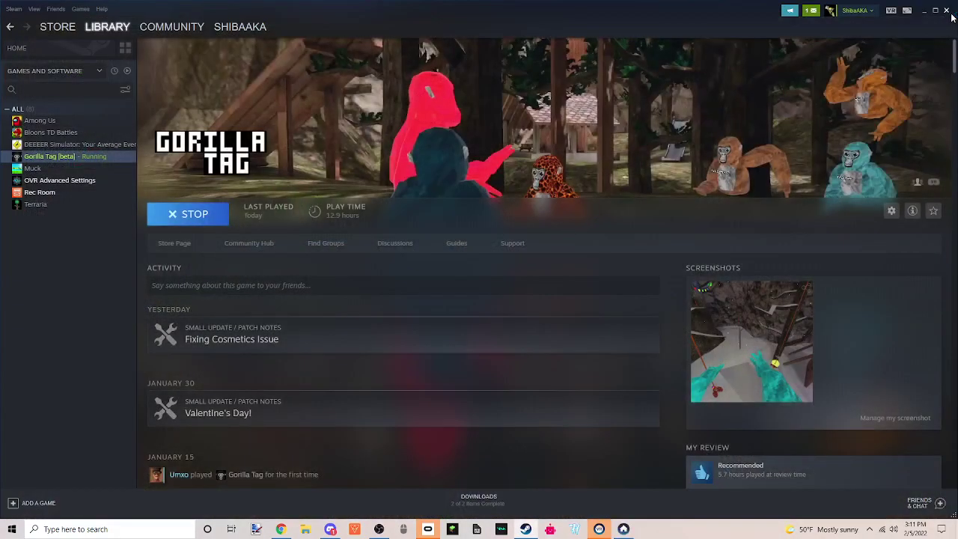